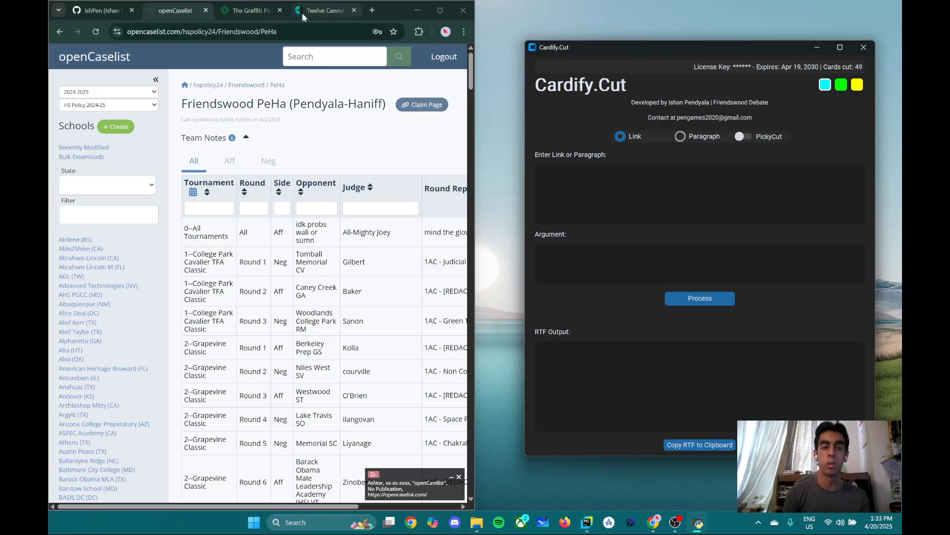
Copy the address of the oneomaha.org Graffiti Paradox article from the browser into the link field of Cardify.Cut
click(254, 11)
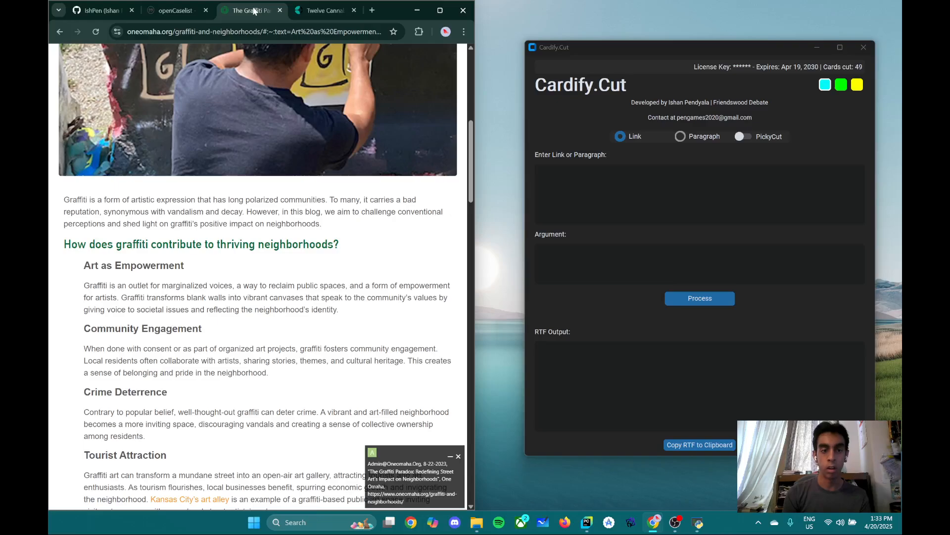
scroll(251, 154, up, 5)
key(ctrl+l)
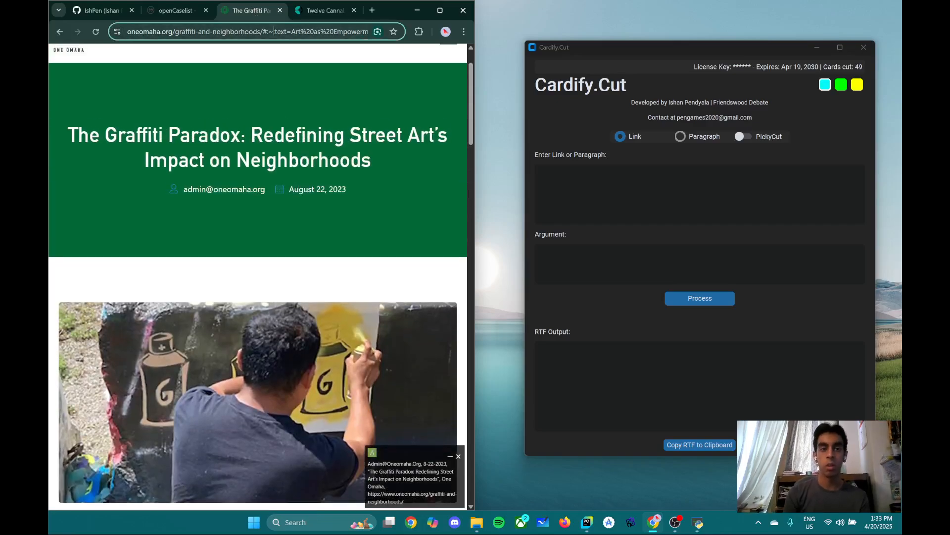
click(637, 167)
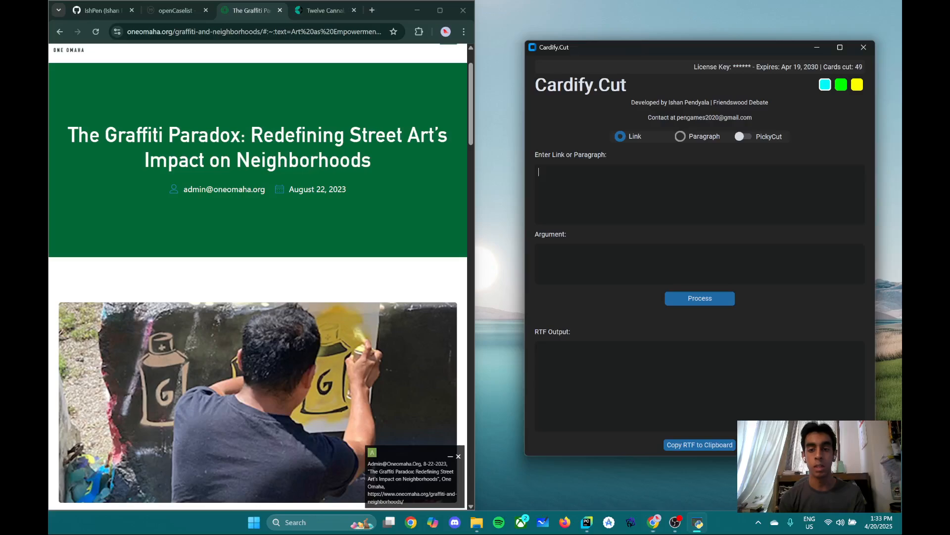
text(https://www.oneomaha.org/graffiti-and-neighborhoods/#:~:text=Art%20as%20Empowerment,and%20reflecting%20the%20neighborhood's%20identity.)
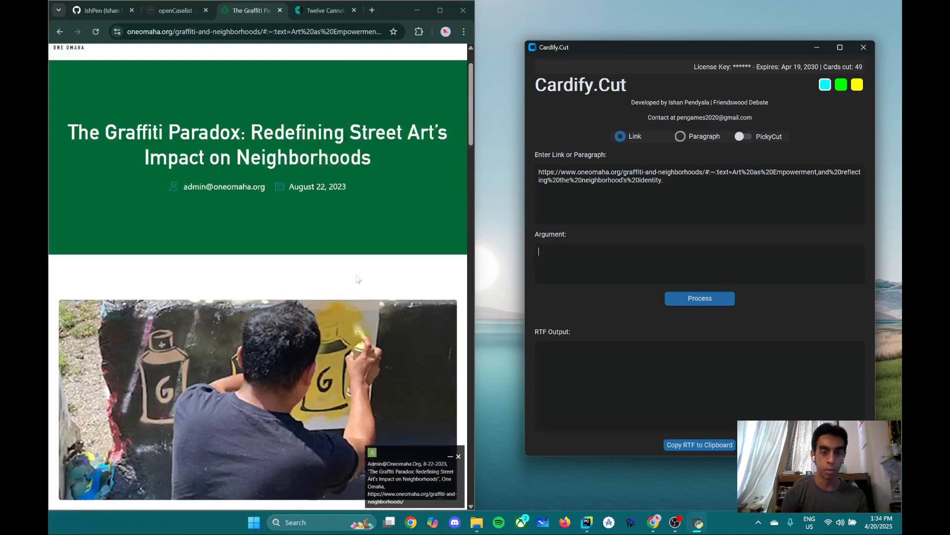
Enter the argument "Graffiti helps marginalized communities" and process the linked article
click(658, 255)
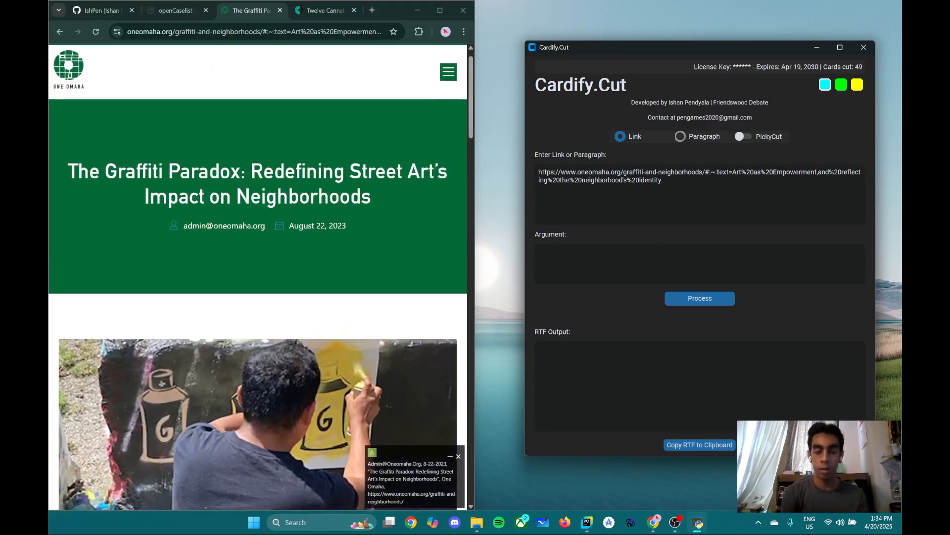
text(Gra)
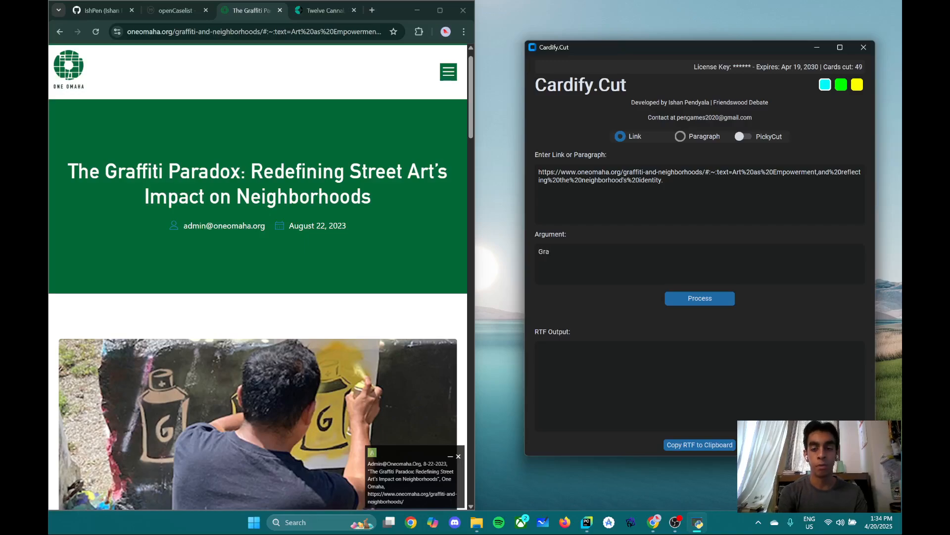
text(ffiti helps)
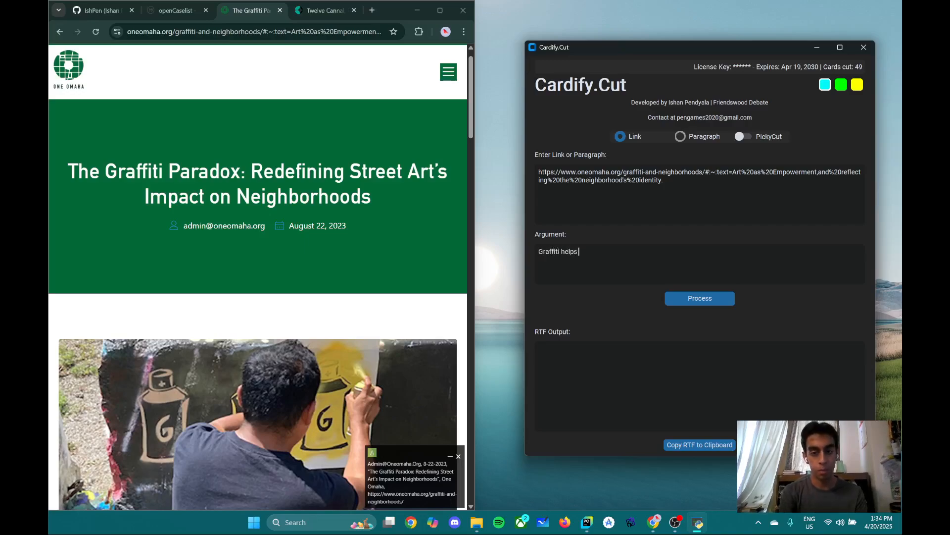
text( marginal)
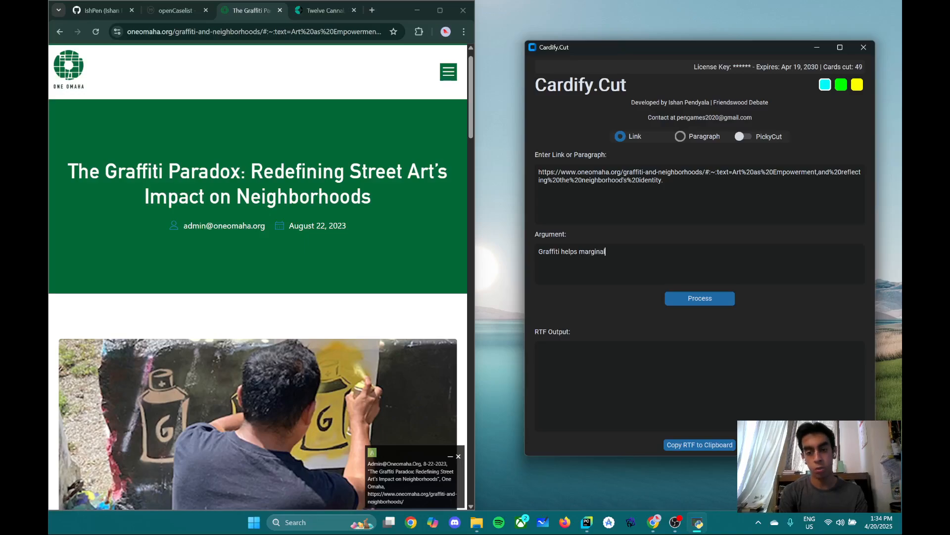
text(ized communities)
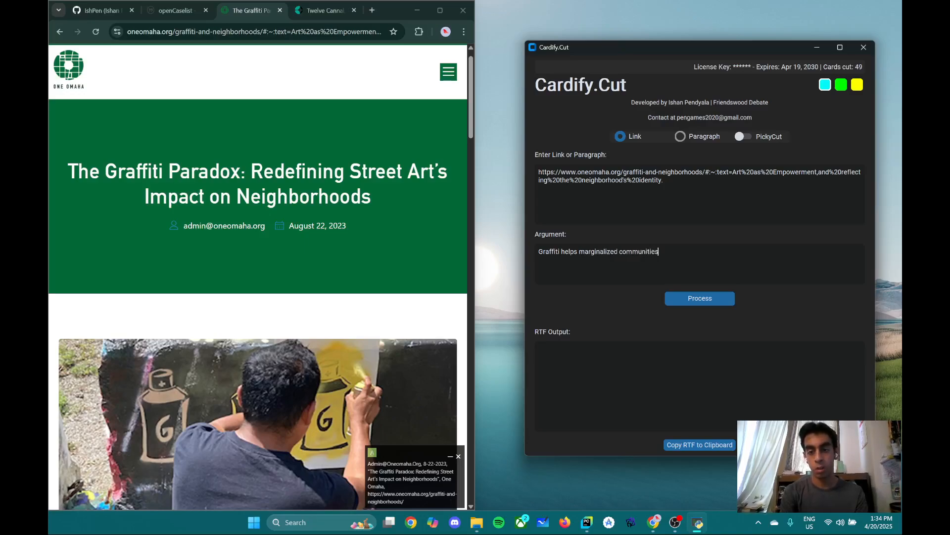
click(713, 302)
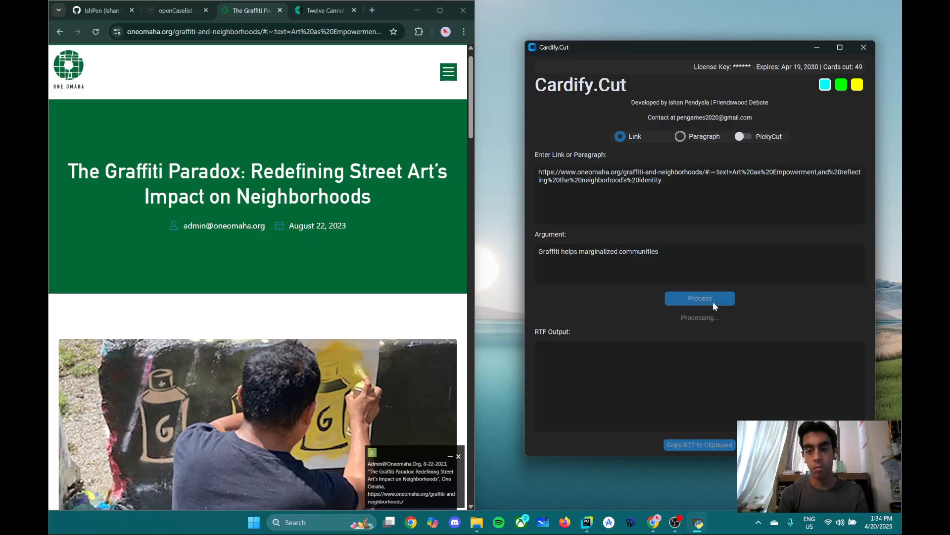
Open Word with a blank document and snap its window to the left half of the desktop
click(316, 523)
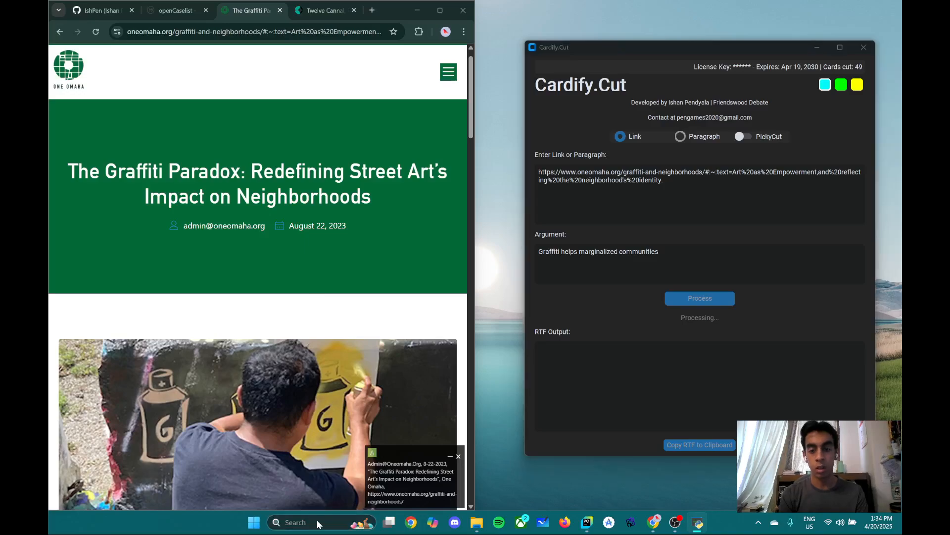
click(682, 435)
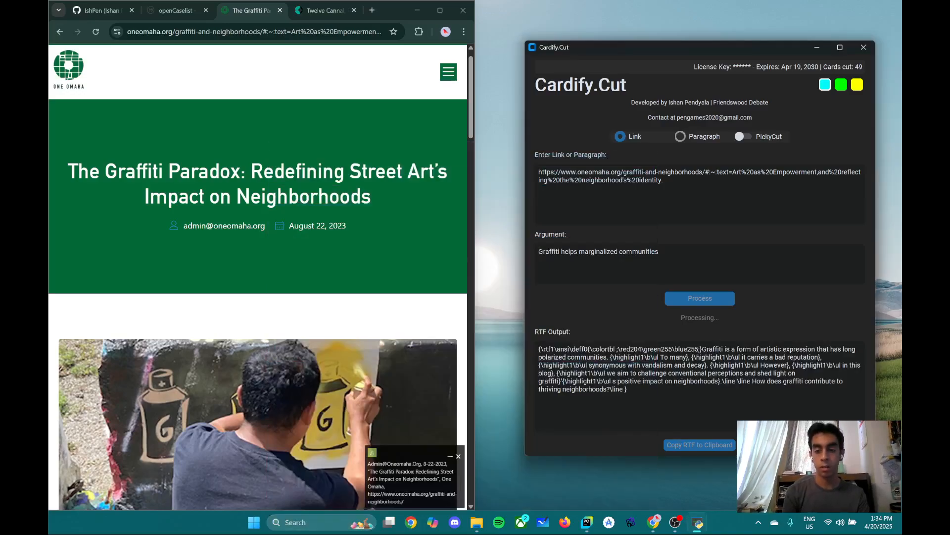
click(309, 525)
text(word)
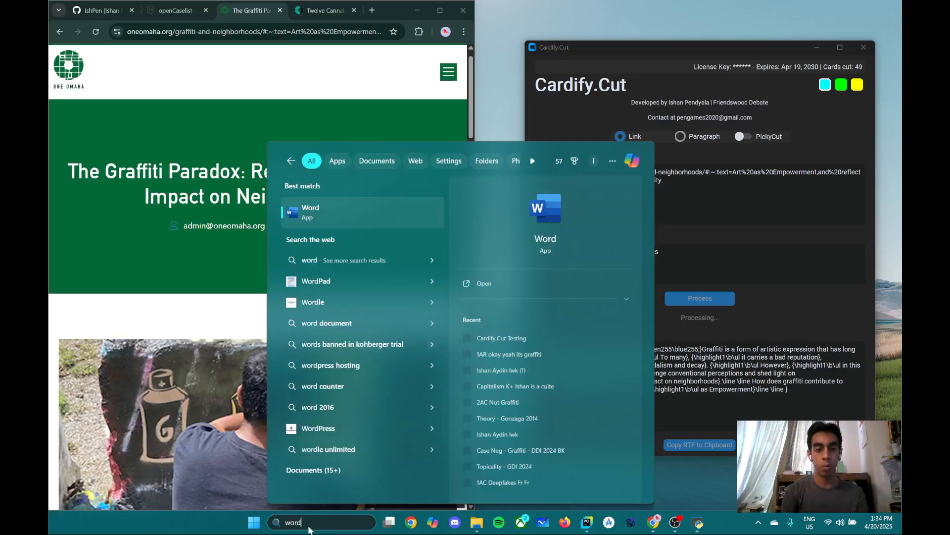
key(Return)
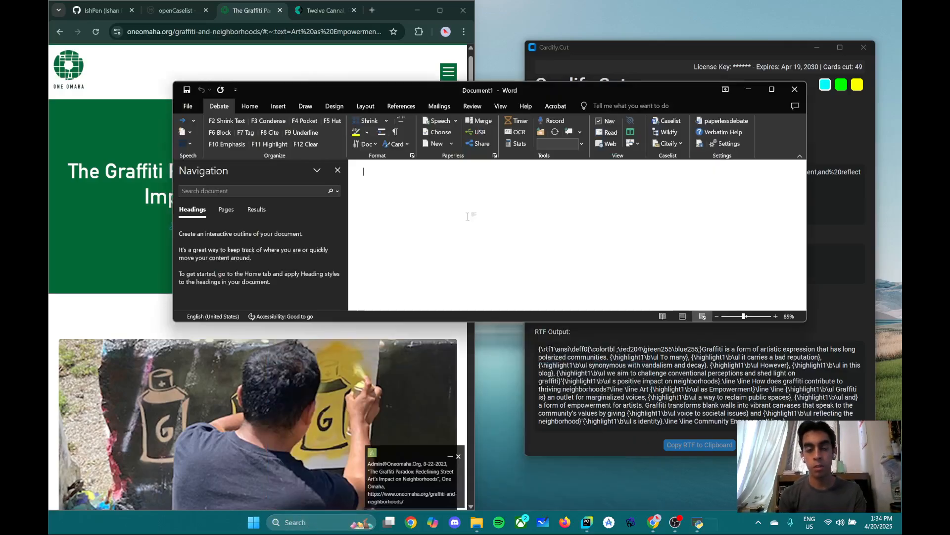
drag(540, 89, 63, 156)
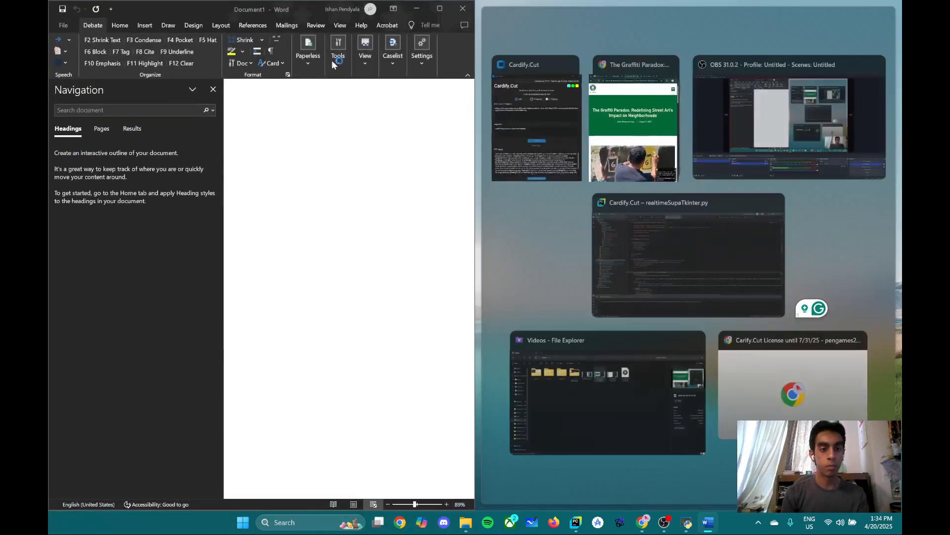
click(299, 120)
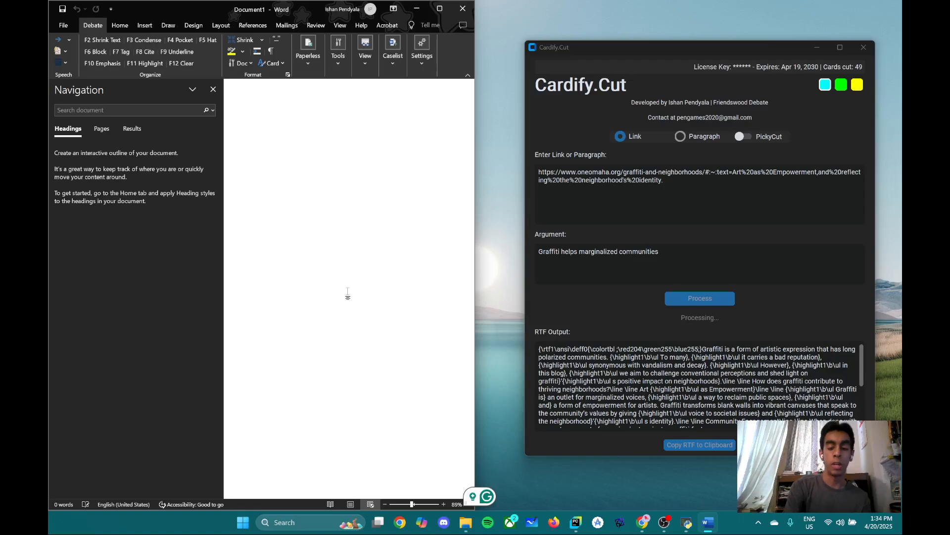
Write the tag line "Graffiti helps marginalized communities" at the start of the document and begin a new line below it
text(Graffiti )
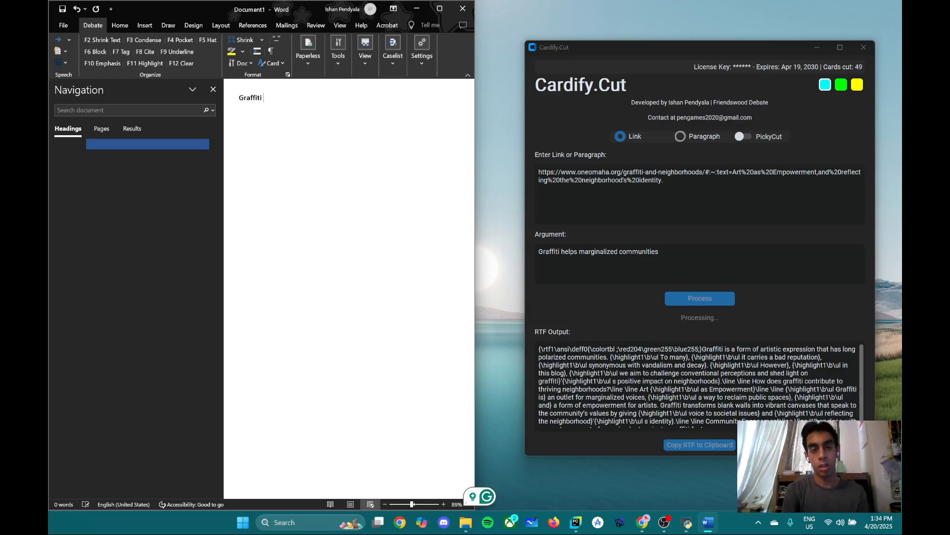
text(helps marginal)
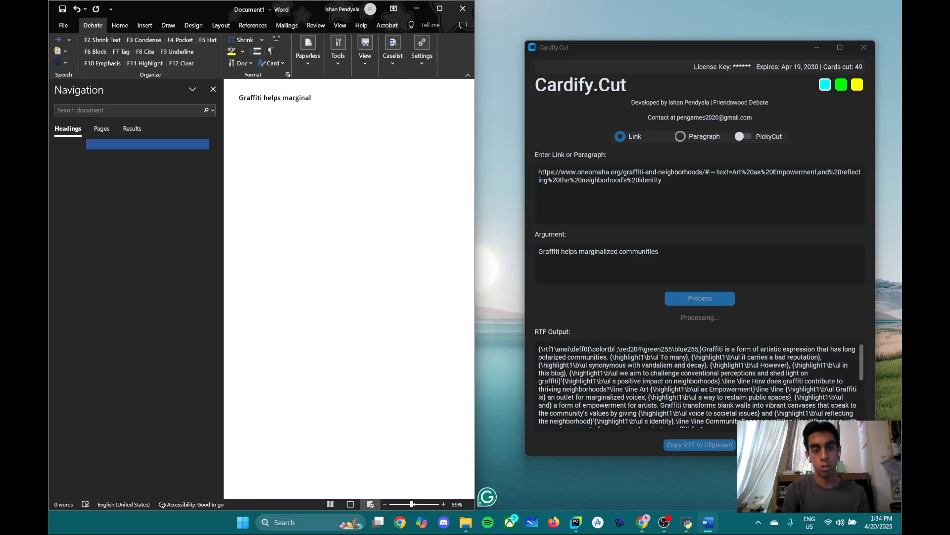
text(ized communities)
key(Return)
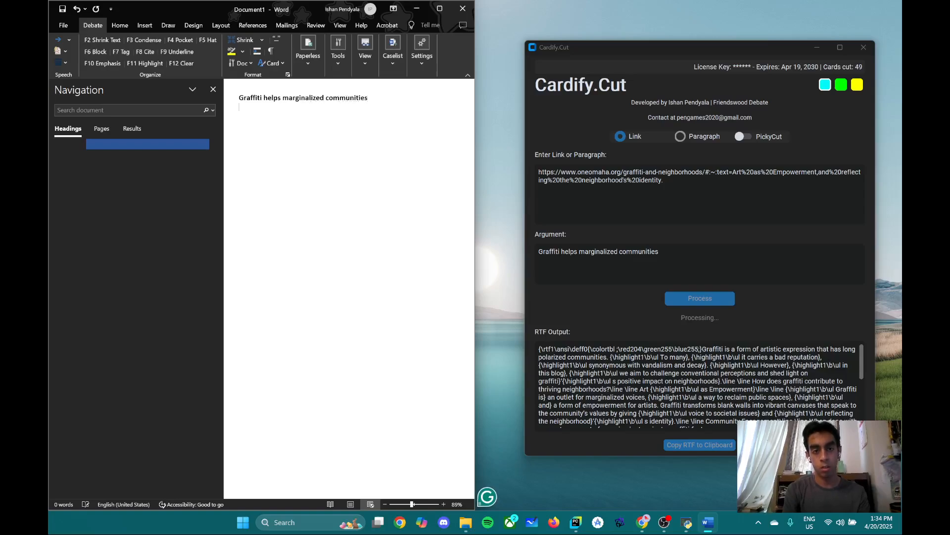
Copy the graffiti article's generated citation from the browser and paste it under the tag in Word without its source formatting
click(642, 523)
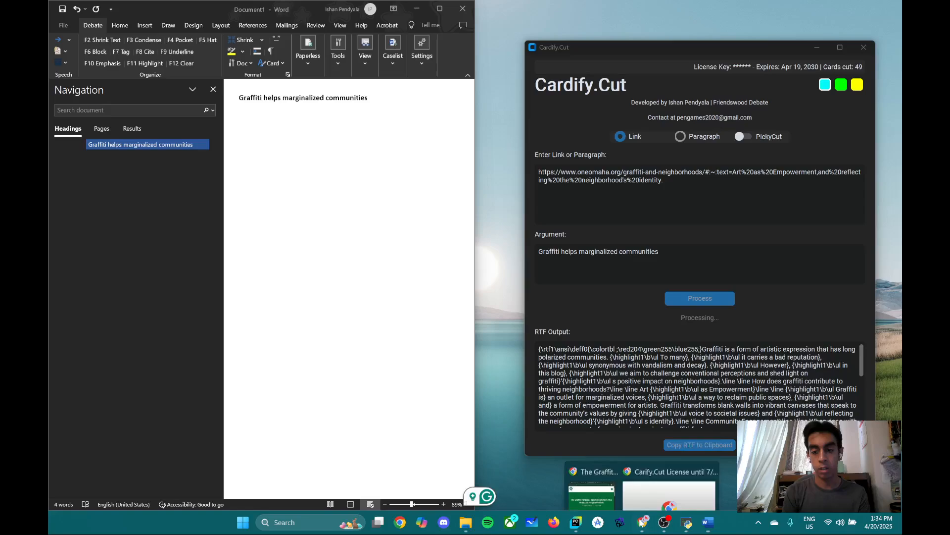
click(605, 478)
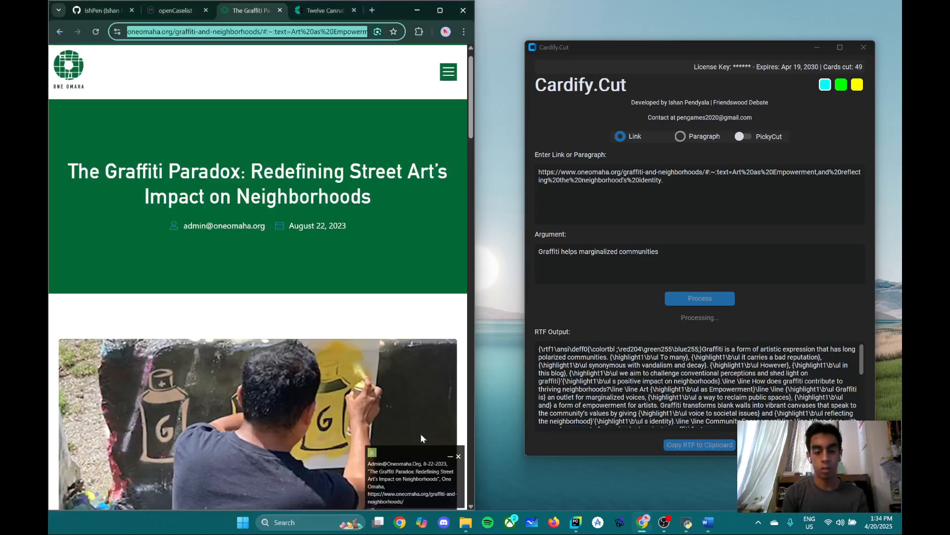
click(418, 10)
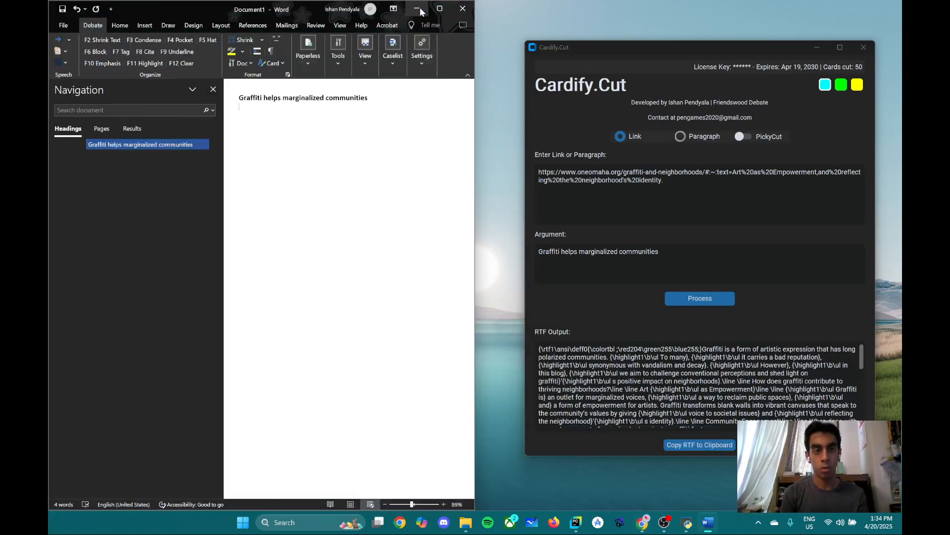
key(ctrl+v)
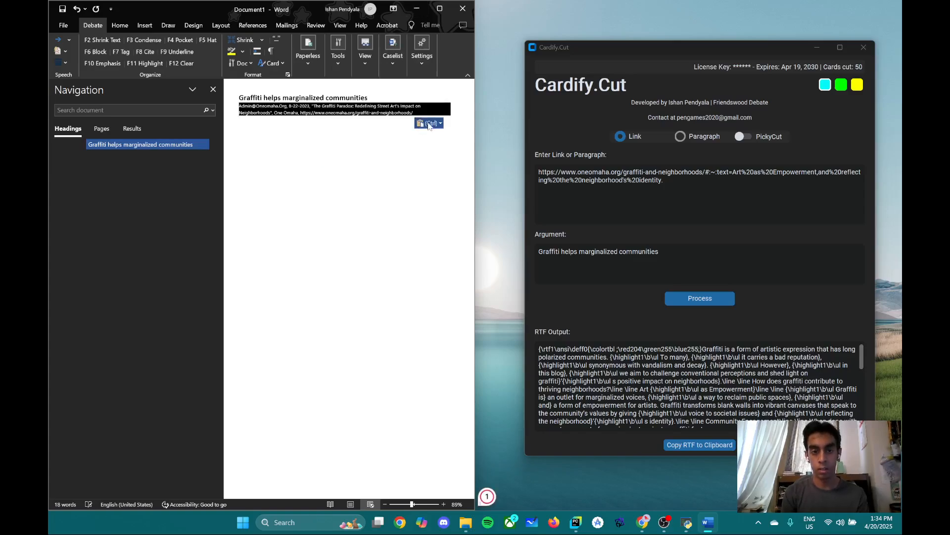
click(429, 125)
click(463, 149)
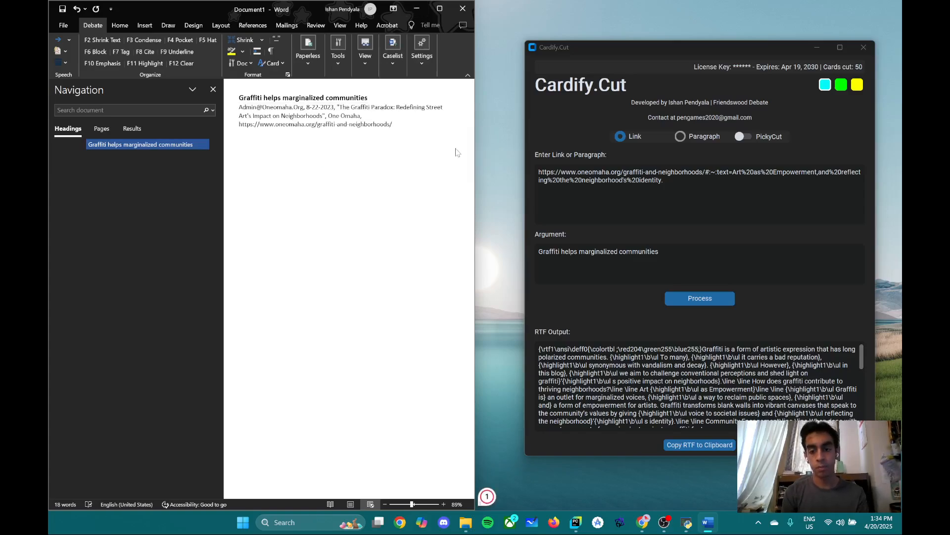
Paste the RTF output from Cardify.Cut below the citation in Word, and shrink and condense the card text
click(695, 445)
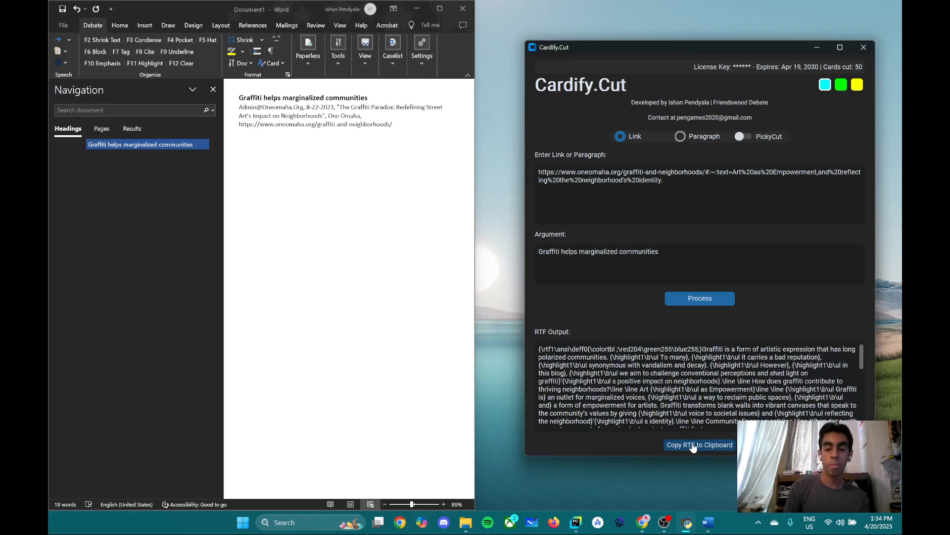
click(426, 187)
key(ctrl+v)
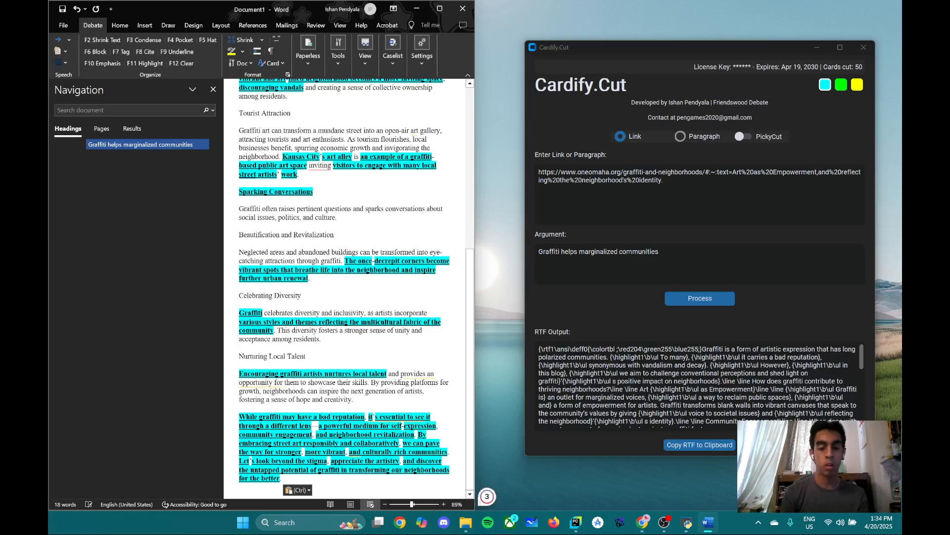
scroll(347, 289, up, 10)
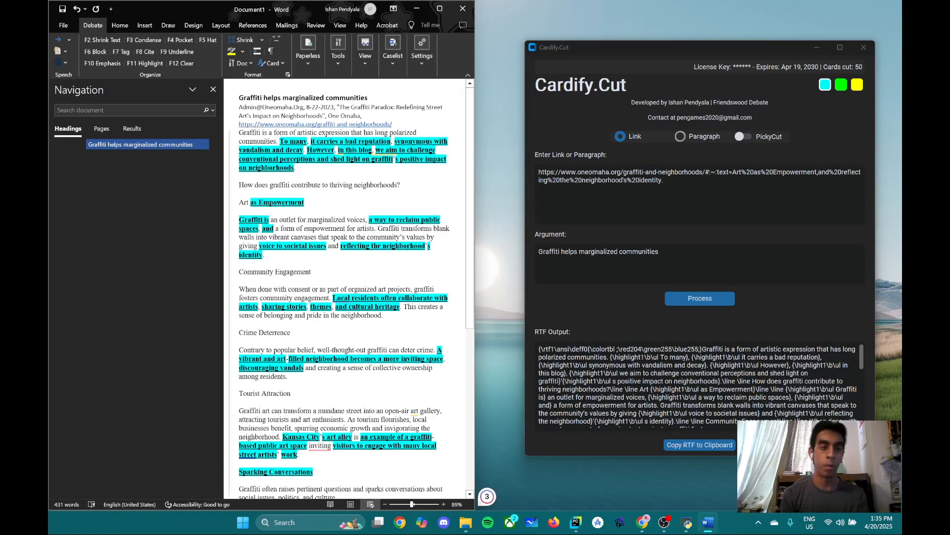
key(F2)
key(F3)
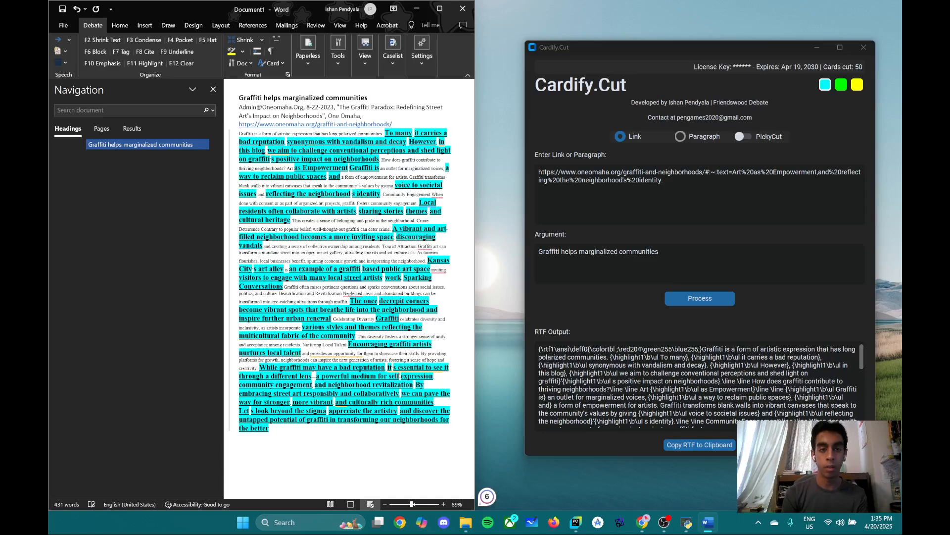
Apply the Cite style to the author name and the year 2023 in the citation line
drag(240, 107, 303, 107)
key(shift+Left)
key(shift+Left)
key(shift+Left)
key(shift+Left)
key(shift+Left)
key(shift+Left)
key(shift+Left)
key(shift+Left)
key(shift+Left)
key(shift+Left)
key(shift+Left)
key(shift+Left)
key(shift+Left)
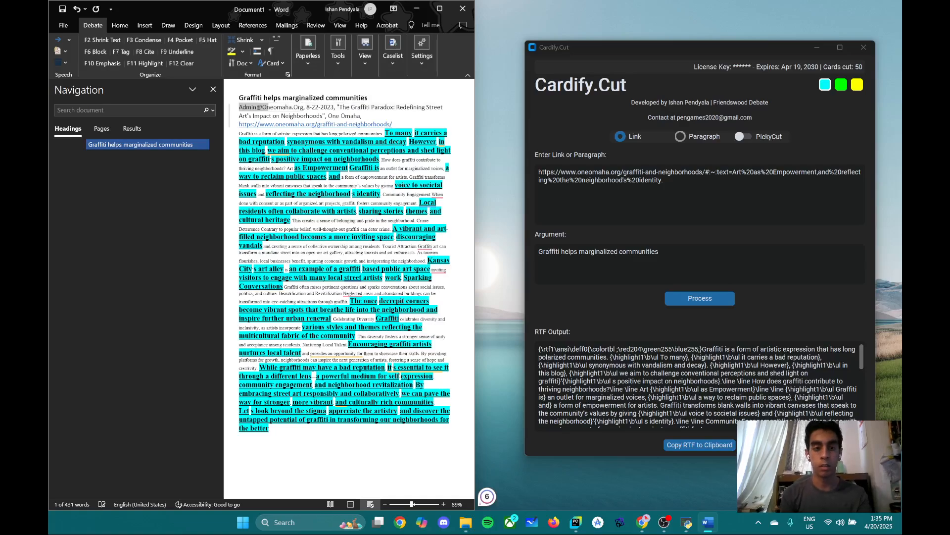
key(F8)
click(328, 108)
key(F8)
click(283, 107)
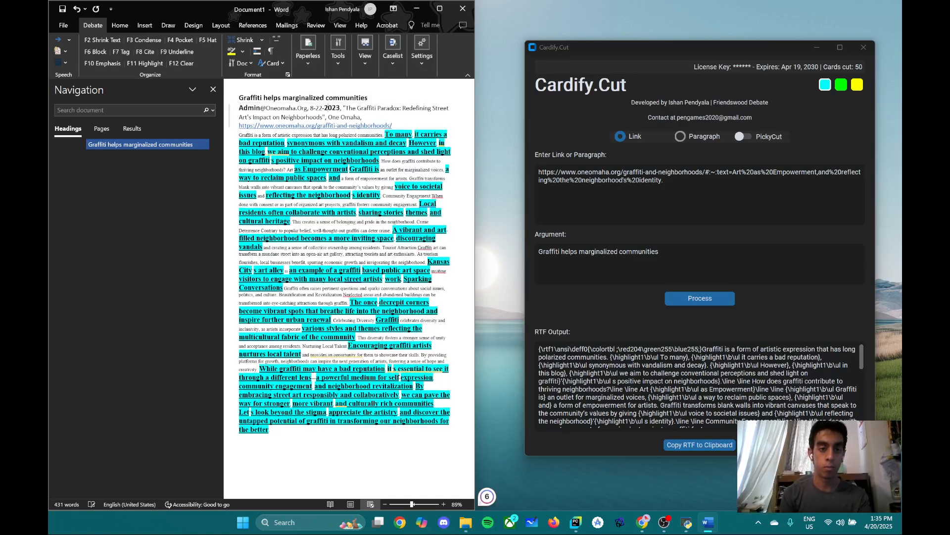
key(F8)
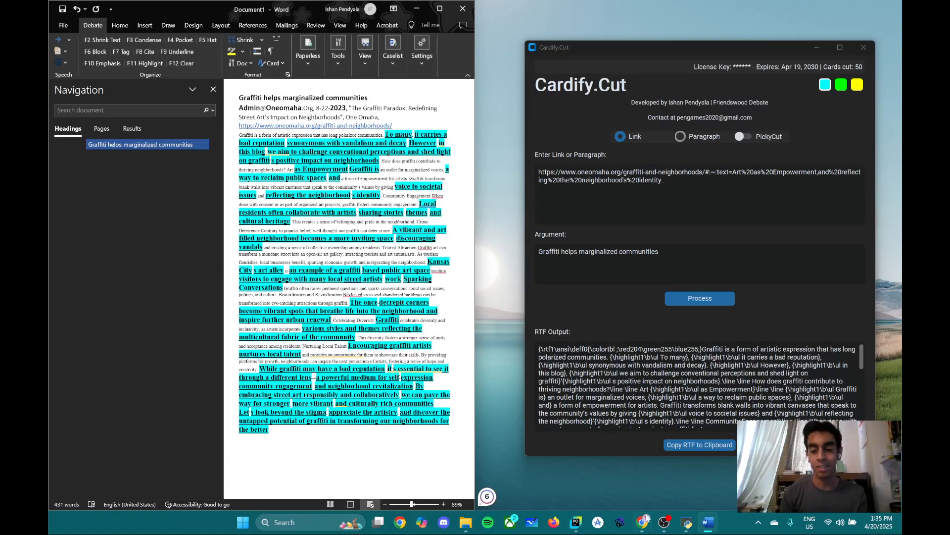
Switch to the browser and copy the full body text of the "Twelve Cannabis Plant Patents and Counting" article
mouse_move(646, 518)
click(594, 465)
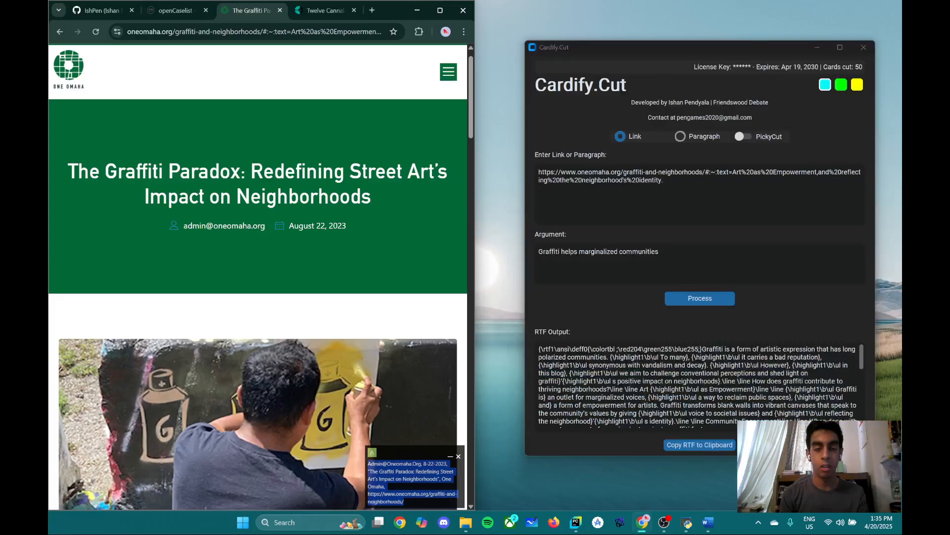
click(311, 10)
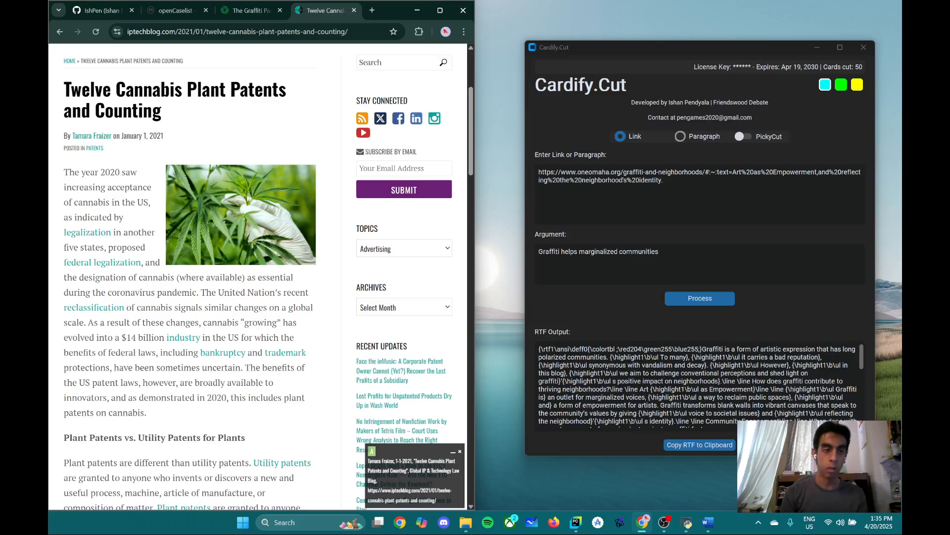
drag(64, 173, 146, 307)
scroll(147, 307, down, 17)
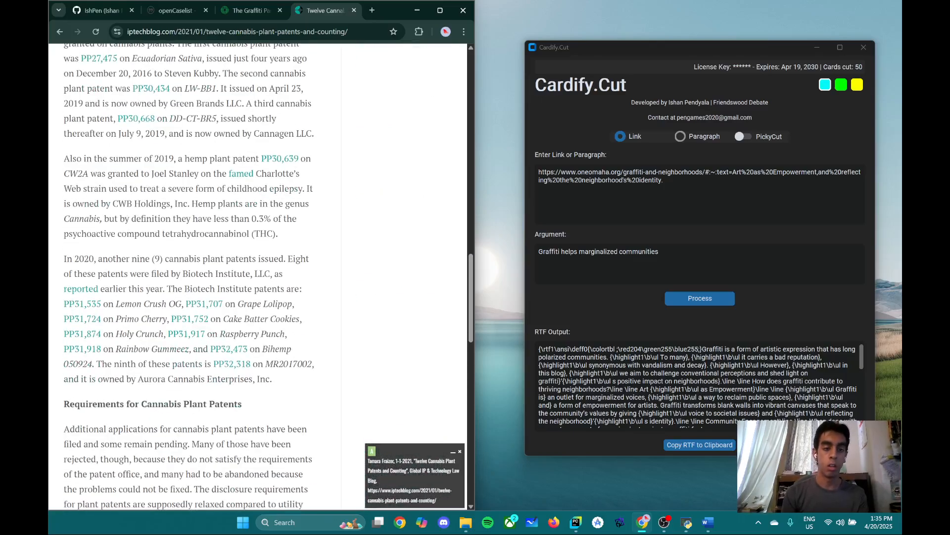
scroll(145, 312, down, 10)
drag(254, 149, 253, 141)
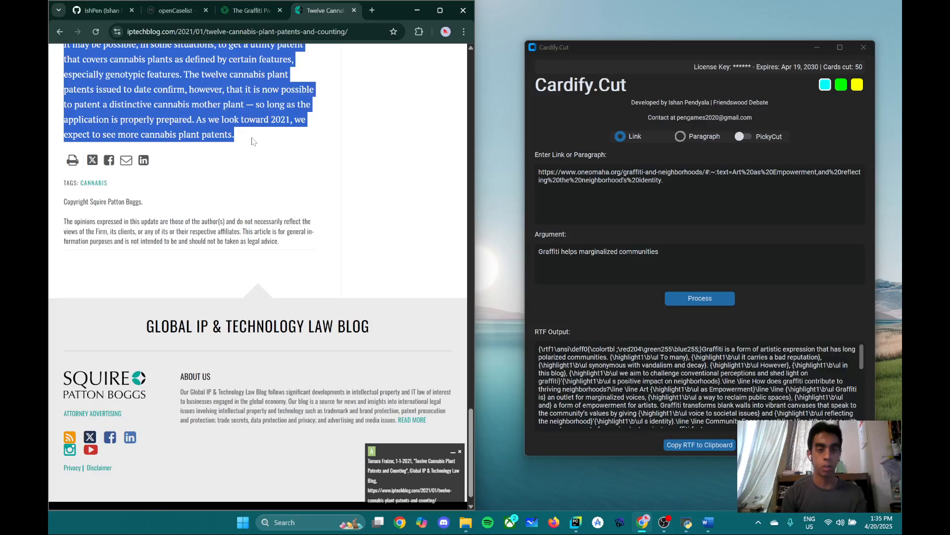
Replace the source link in Cardify.Cut with the copied article text and set the input type to Paragraph
click(416, 10)
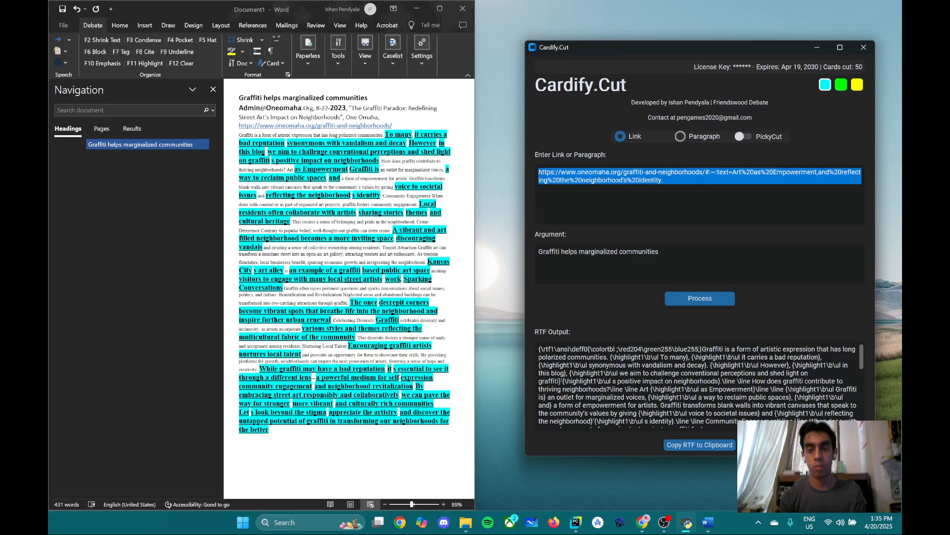
key(ctrl+v)
click(687, 139)
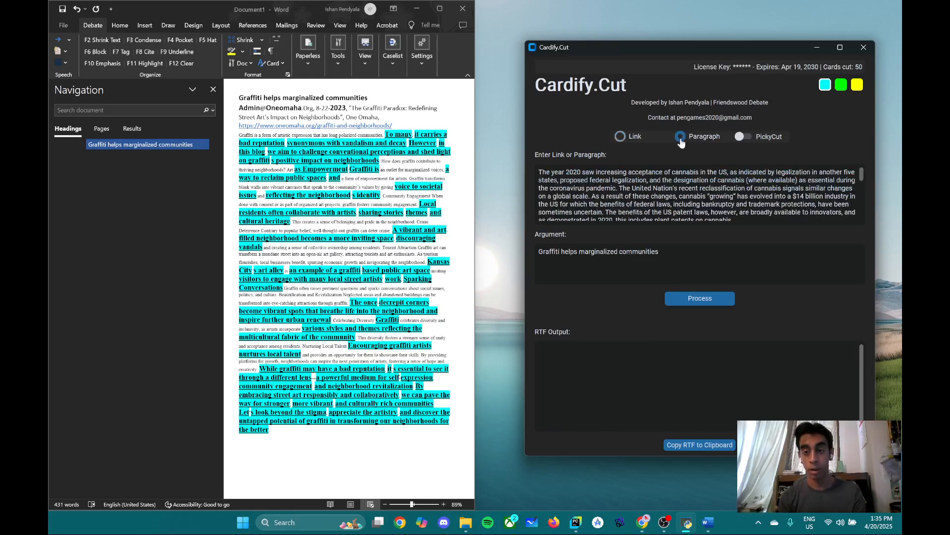
Replace the argument with "Cannabis is already patentable in the status quo"
key(ctrl+a)
key(BackSpace)
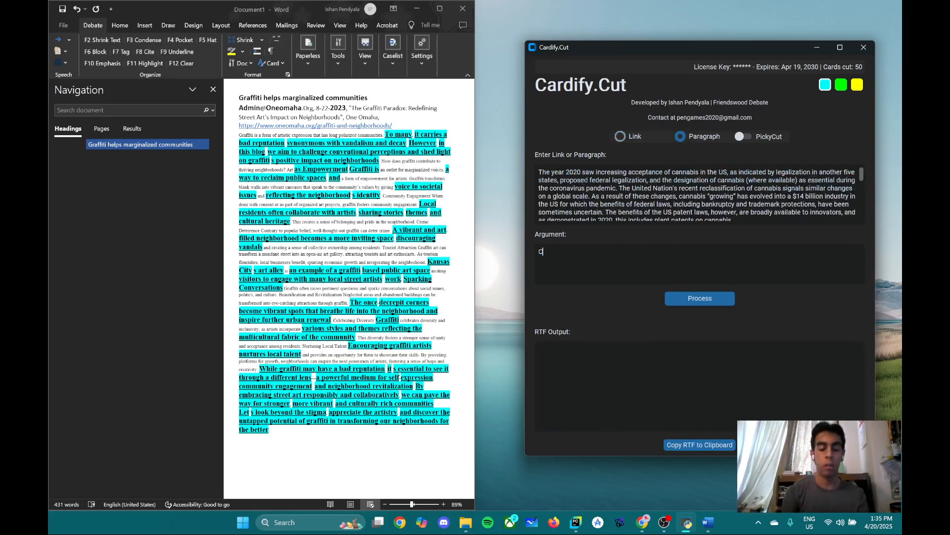
text(Cannabis)
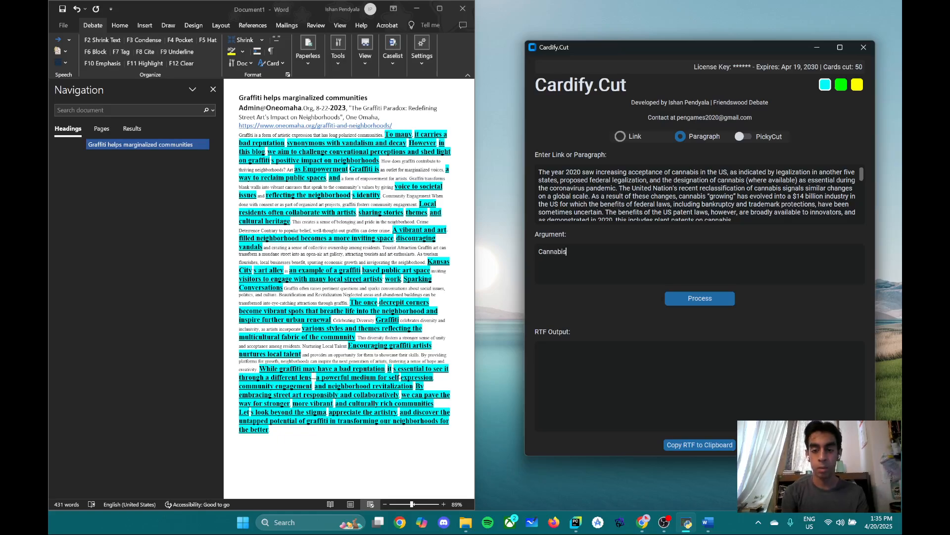
text( is already pa)
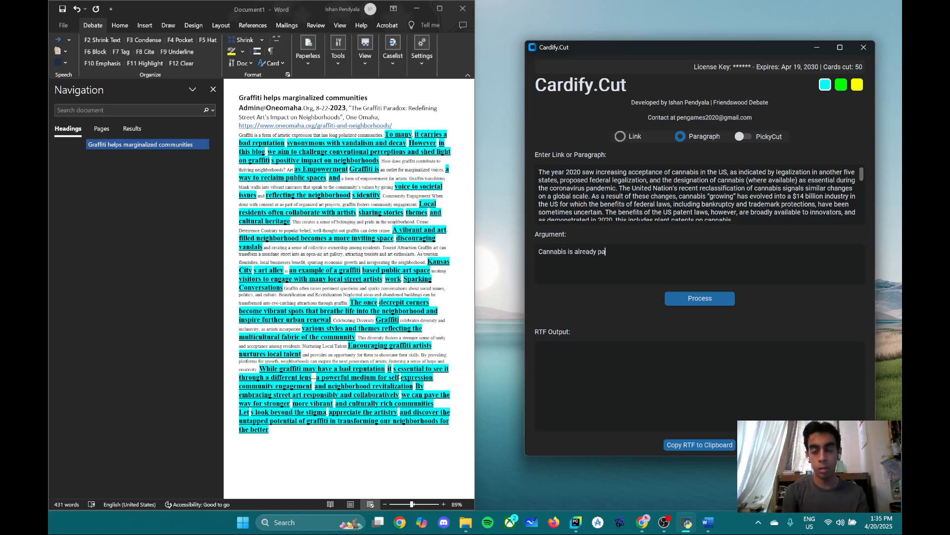
text(tentable in teh s)
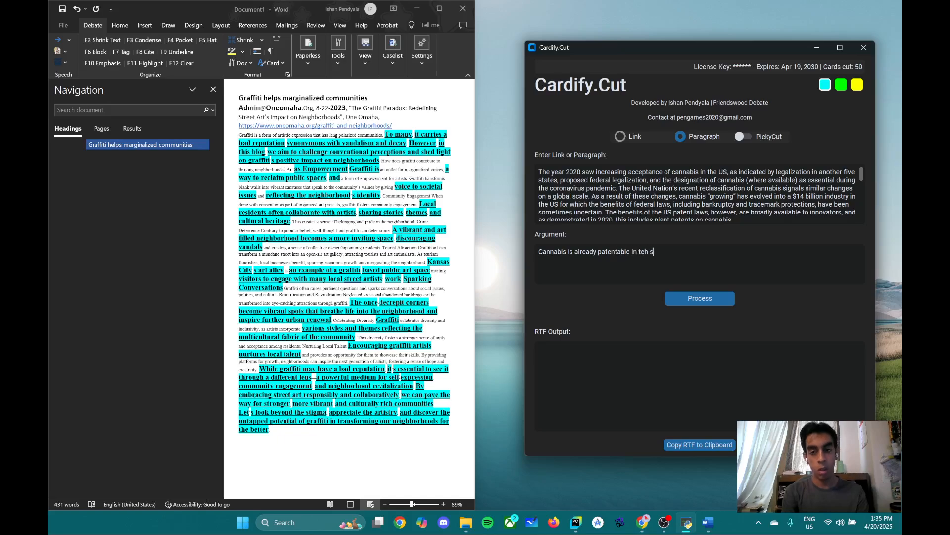
key(BackSpace)
key(BackSpace)
key(BackSpace)
key(BackSpace)
text(he stat)
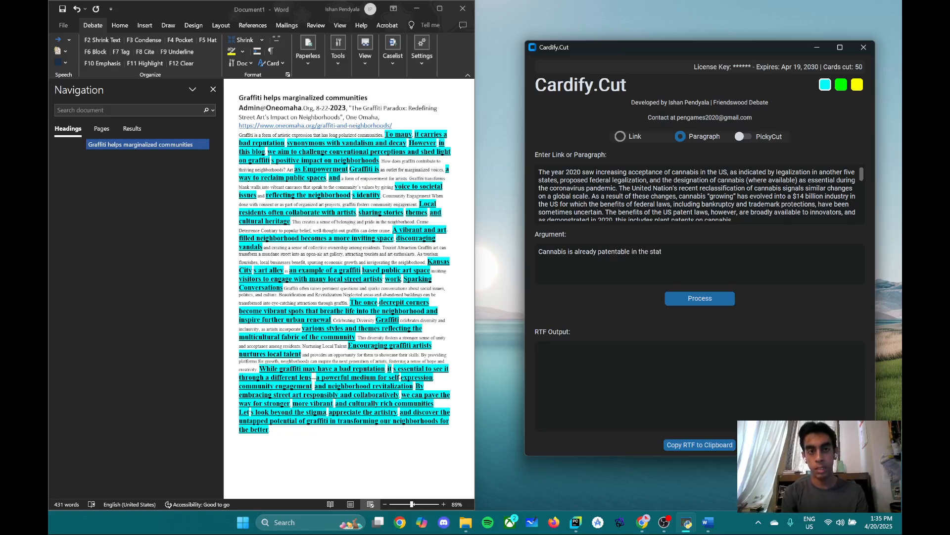
text(us quo)
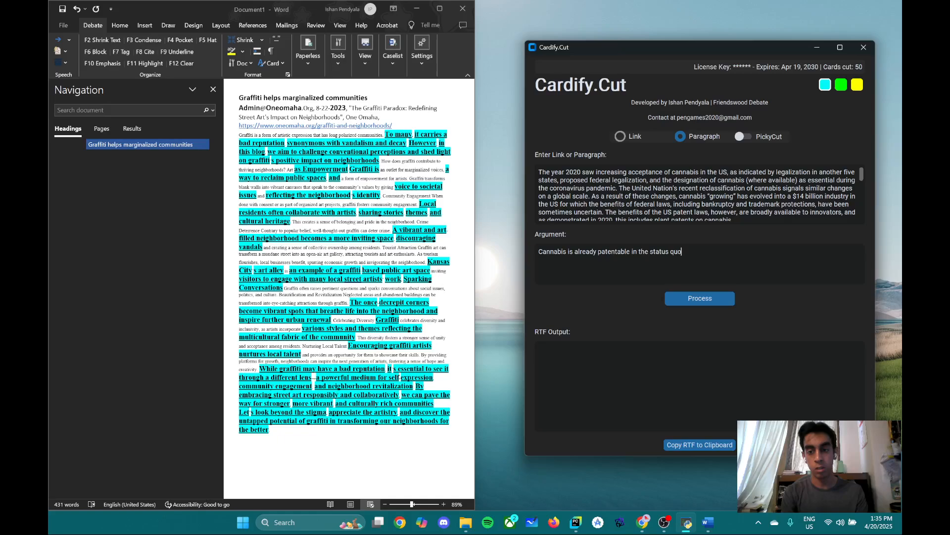
Choose green as the highlight color and process the card
click(840, 85)
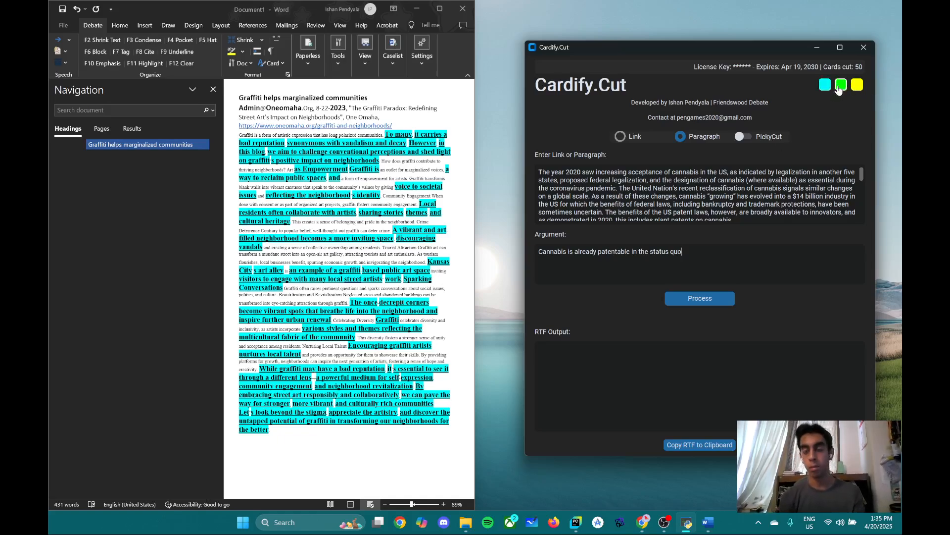
click(705, 301)
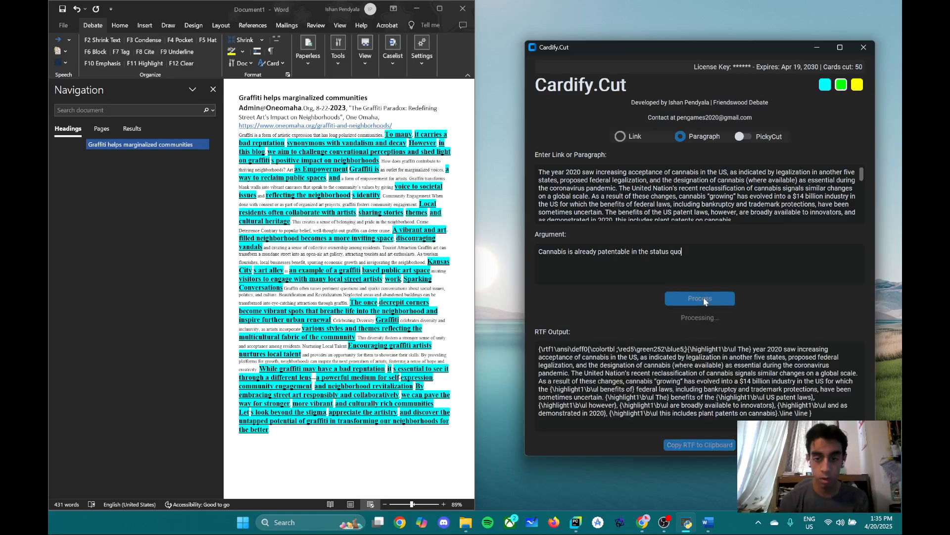
Copy the argument text into Word as the tag below the graffiti card and begin a new line under it
click(321, 451)
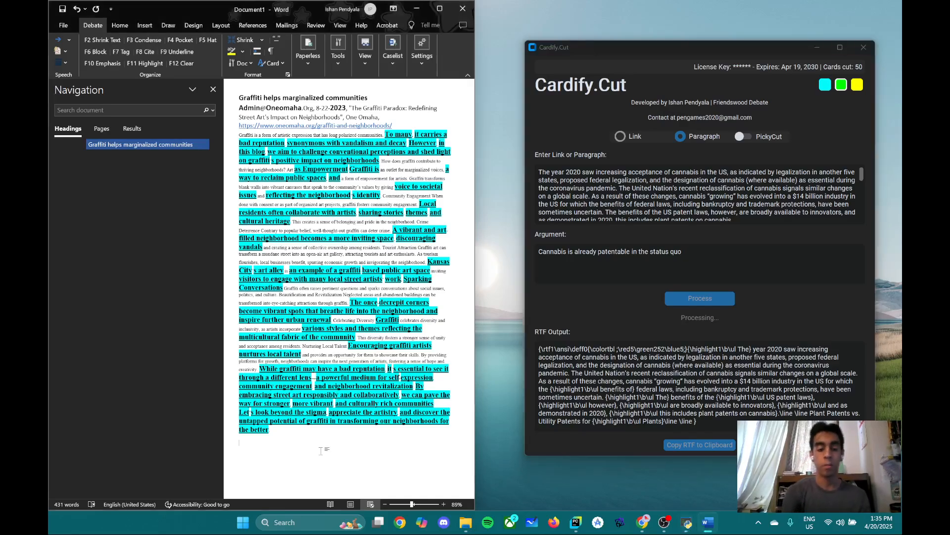
double_click(614, 251)
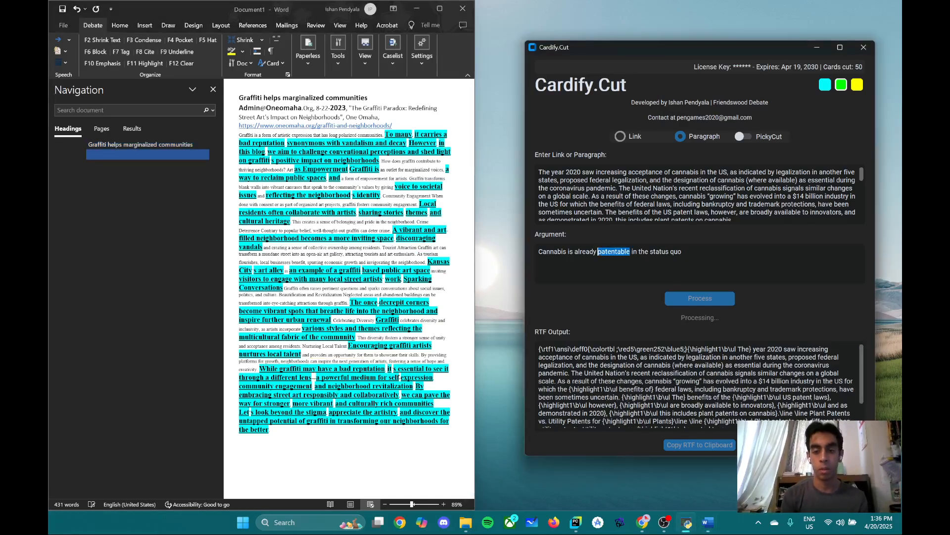
key(ctrl+a)
key(ctrl+c)
click(289, 452)
key(ctrl+v)
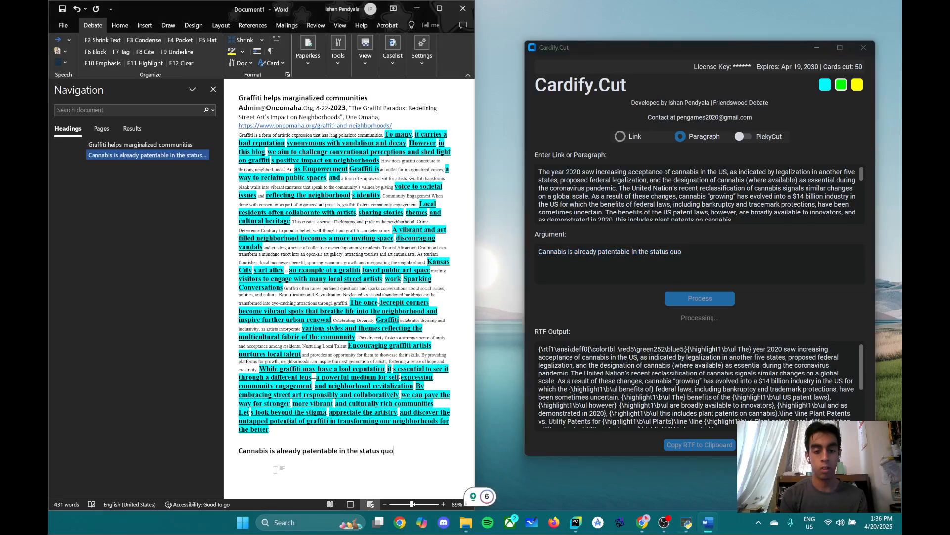
key(Return)
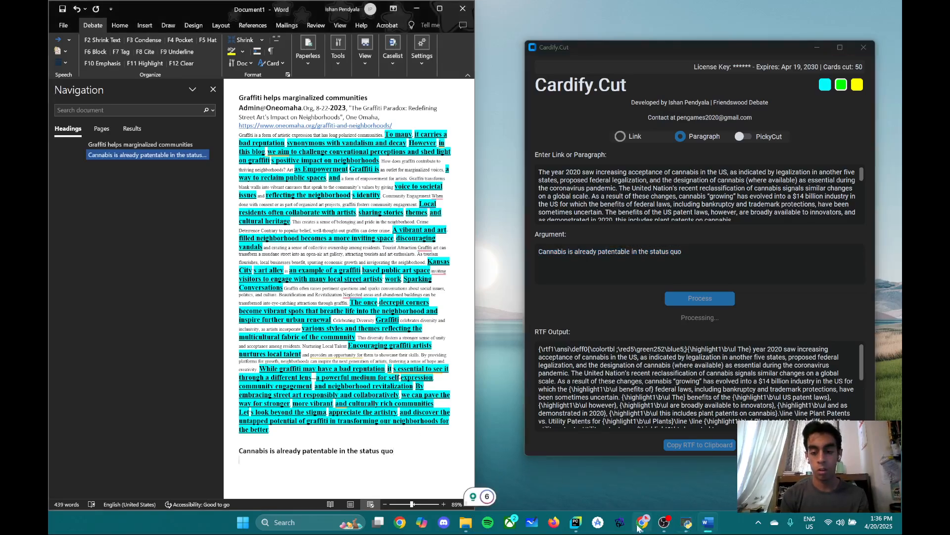
Copy the cannabis article's generated citation from the browser and paste it under the tag in Word as text only
mouse_move(640, 525)
click(602, 457)
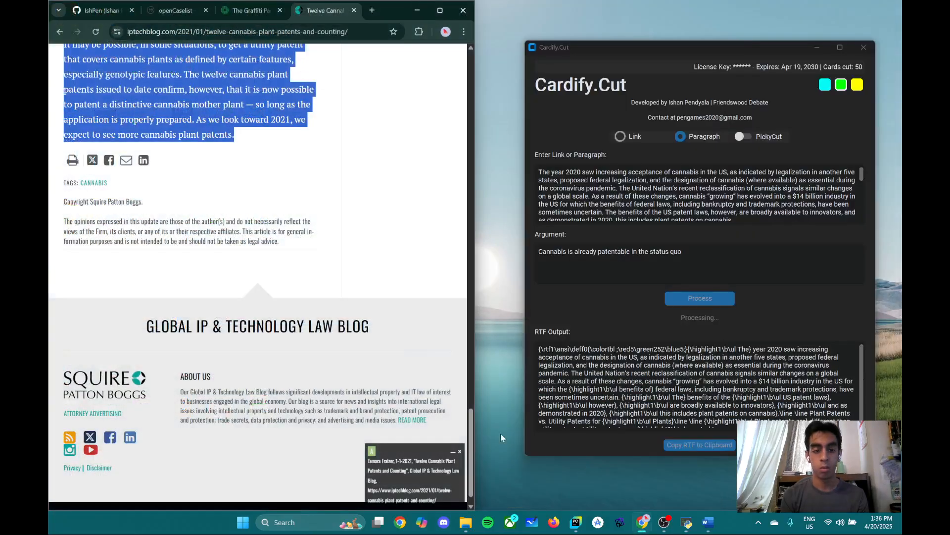
triple_click(413, 480)
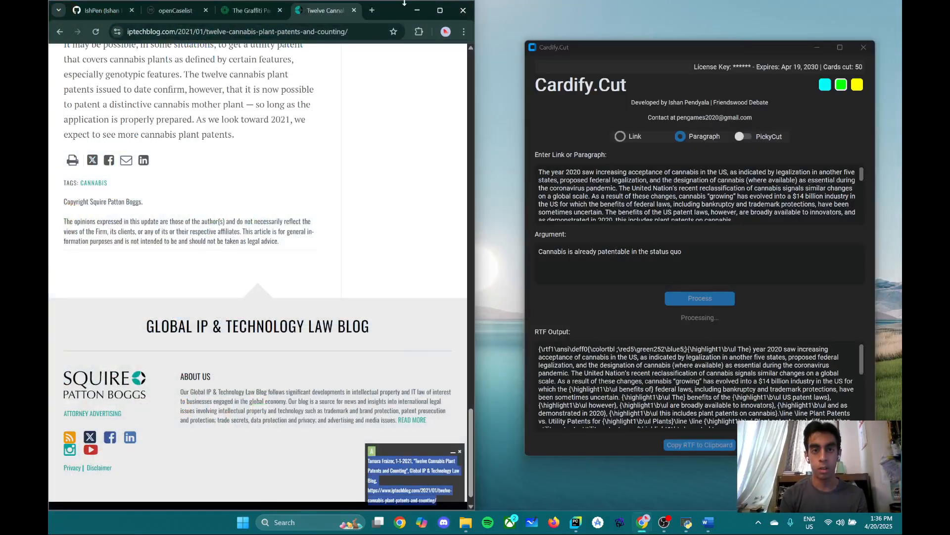
click(707, 522)
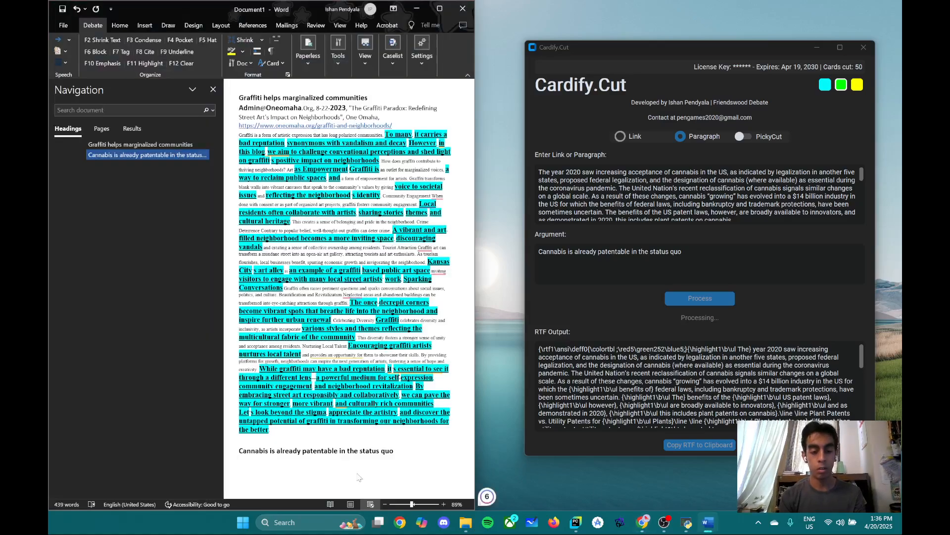
key(ctrl+v)
key(ctrl)
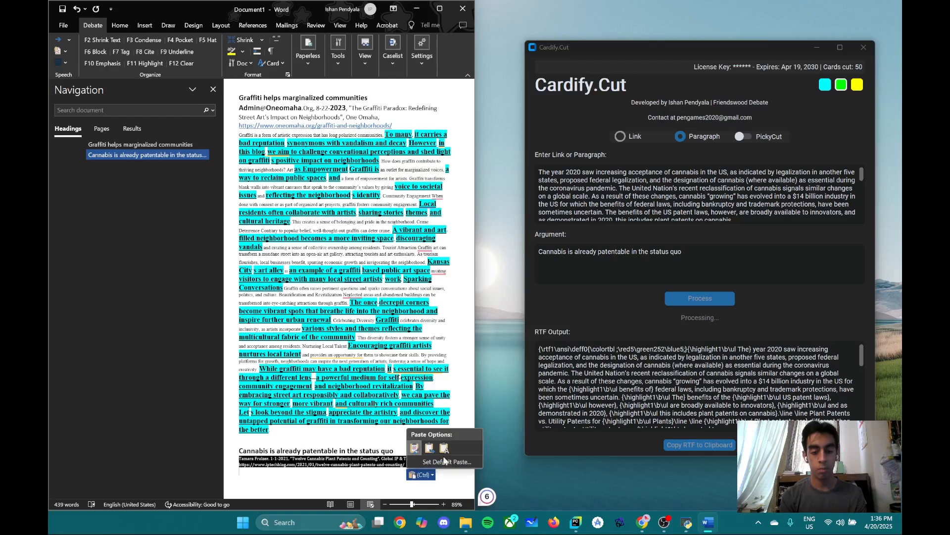
key(t)
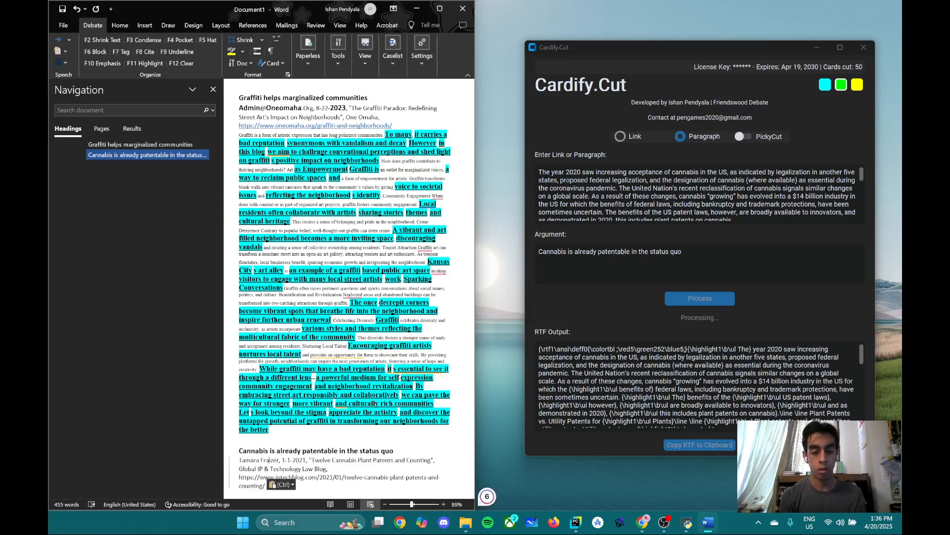
Apply the Cite style to the author's last name and the year 2021 in the cannabis citation
key(F8)
click(305, 461)
key(F8)
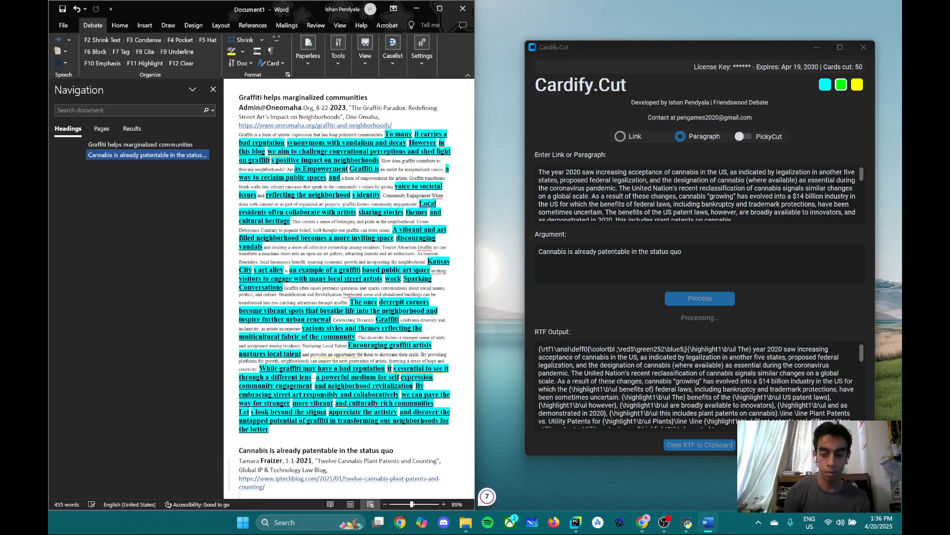
Copy the RTF output from Cardify.Cut and paste it on a new line below the cannabis citation in Word
click(298, 486)
key(Return)
scroll(700, 388, down, 10)
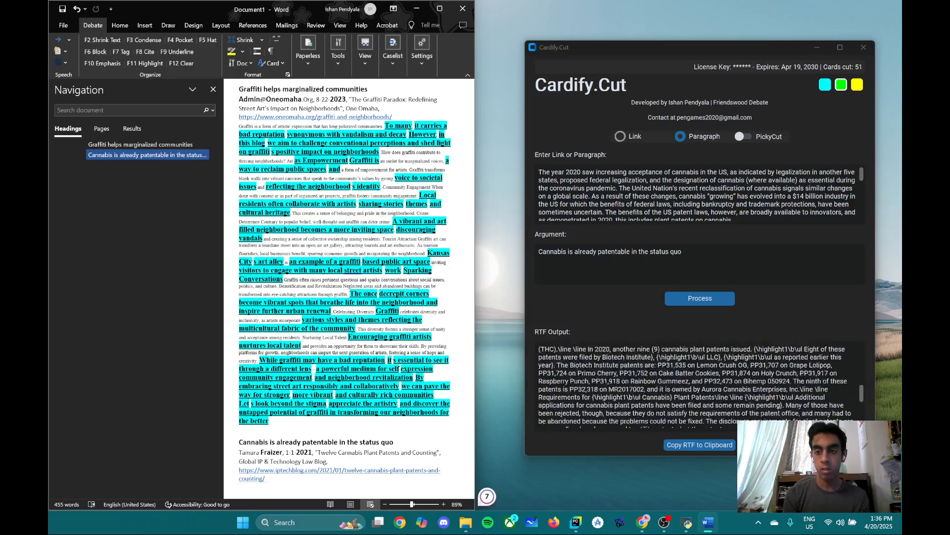
scroll(700, 387, up, 10)
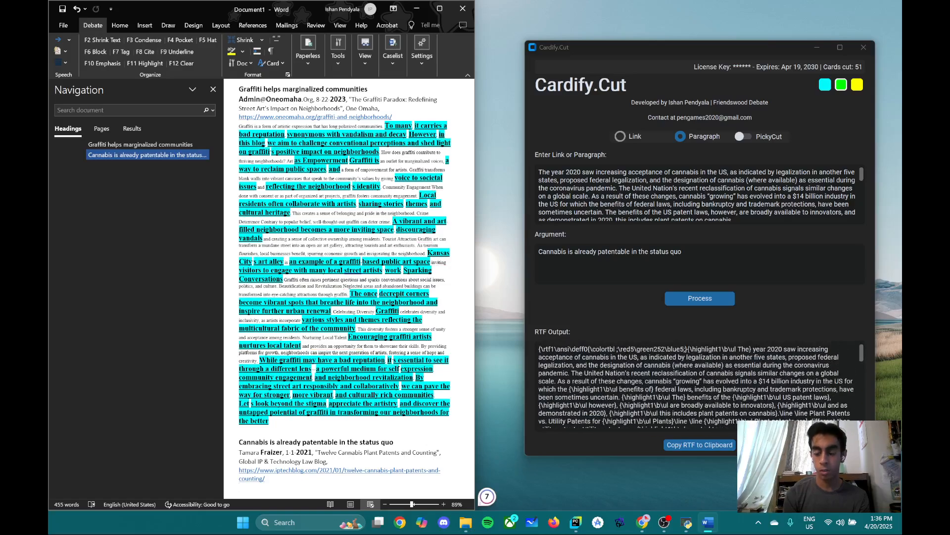
click(700, 444)
click(351, 482)
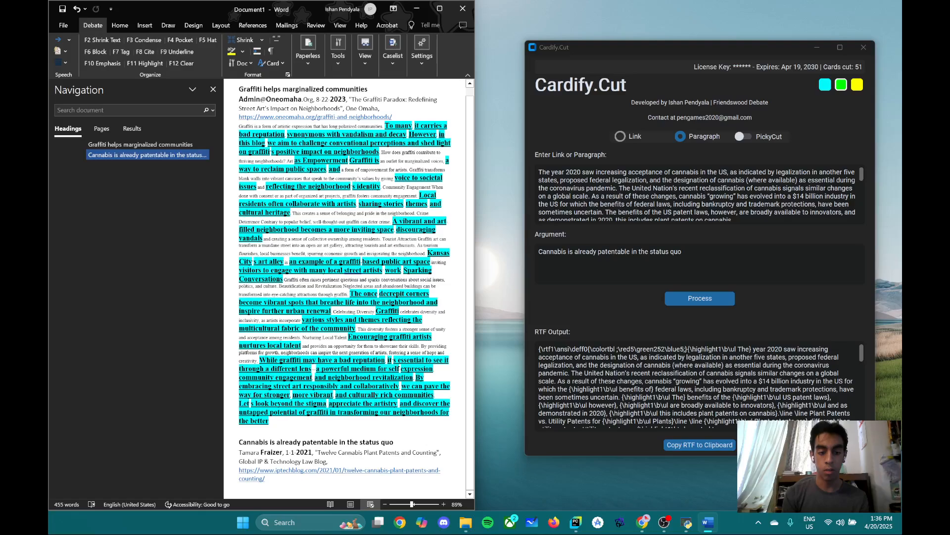
key(ctrl+v)
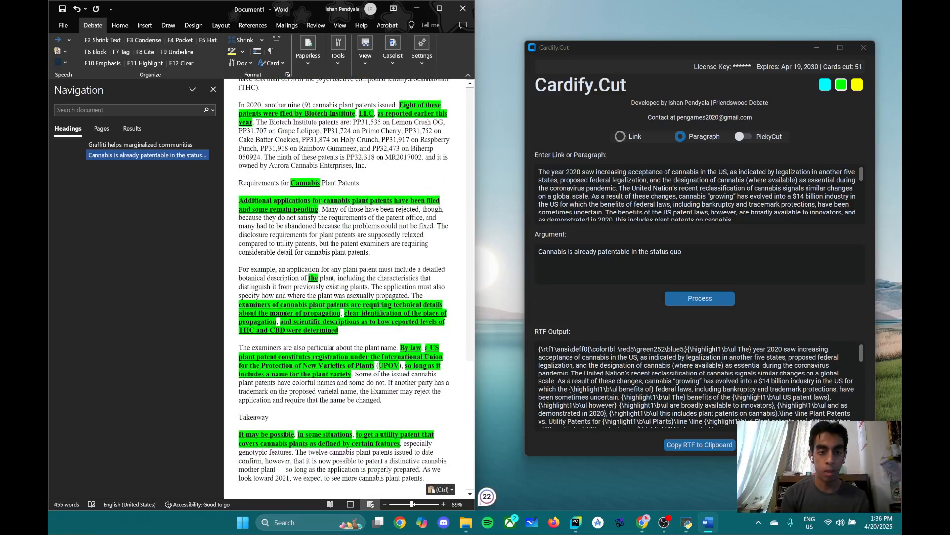
Shrink and condense the pasted cannabis card text
scroll(349, 287, up, 10)
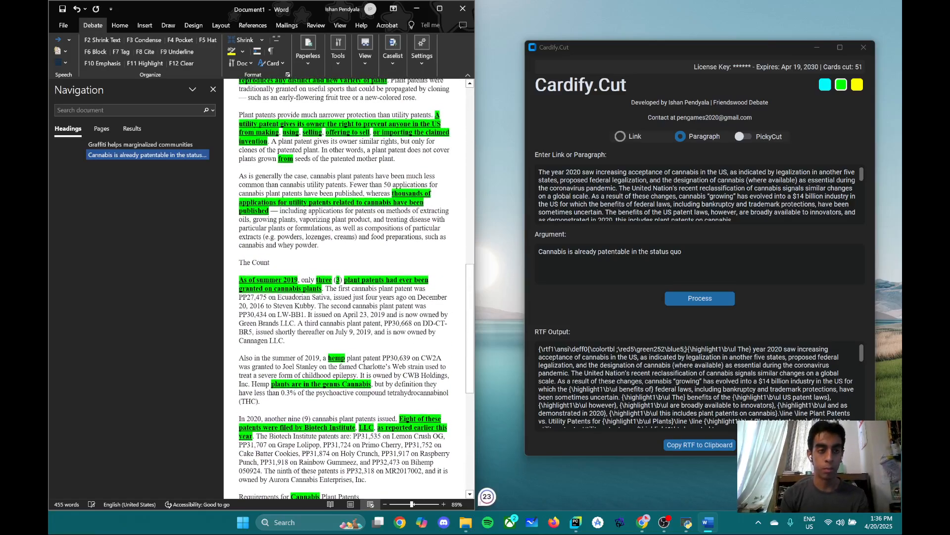
click(314, 186)
key(F2)
key(F3)
scroll(314, 186, up, 6)
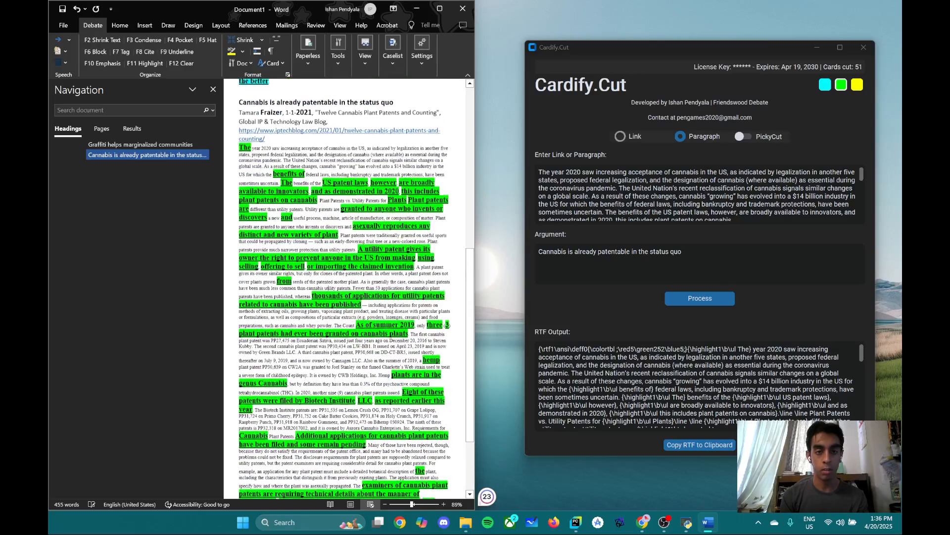
scroll(329, 287, down, 3)
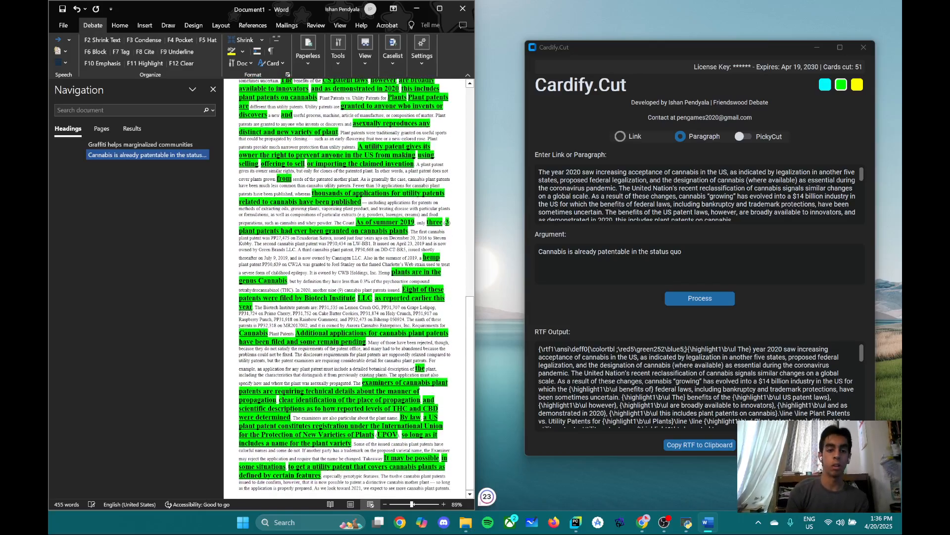
scroll(349, 287, up, 5)
scroll(349, 287, down, 5)
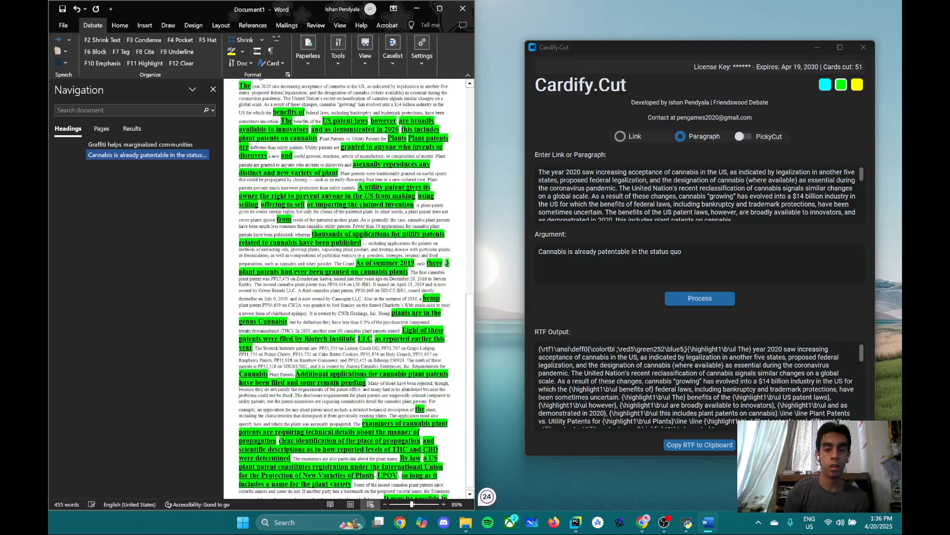
scroll(349, 287, up, 4)
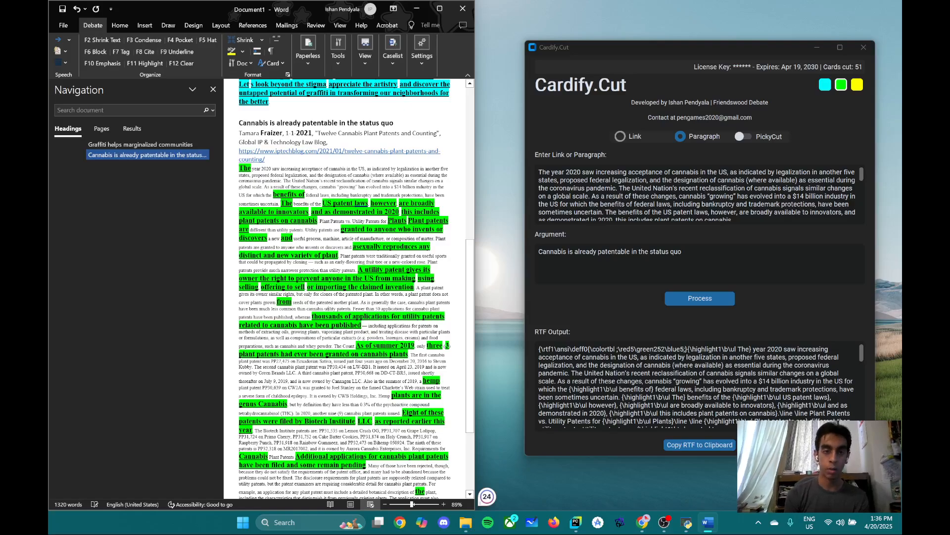
scroll(228, 131, down, 4)
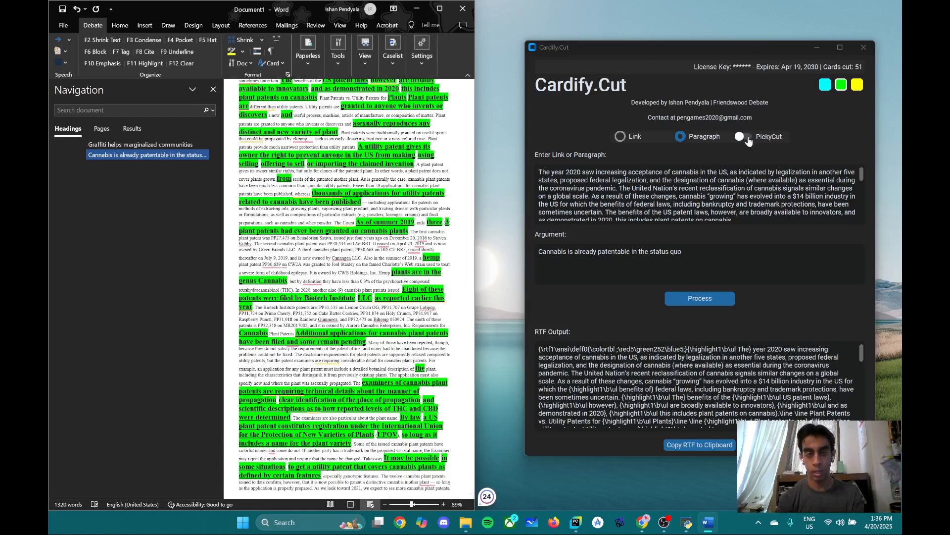
Turn on the PickyCut option in Cardify.Cut
click(744, 136)
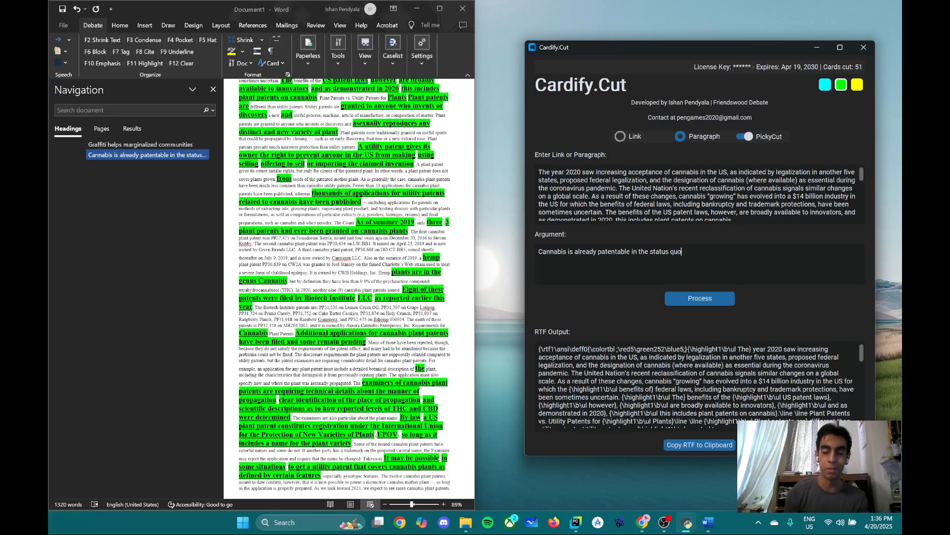
Process the cannabis article paragraph in Cardify.Cut with PickyCut for the argument "Cannabis is already patentable in the status quo"
click(718, 298)
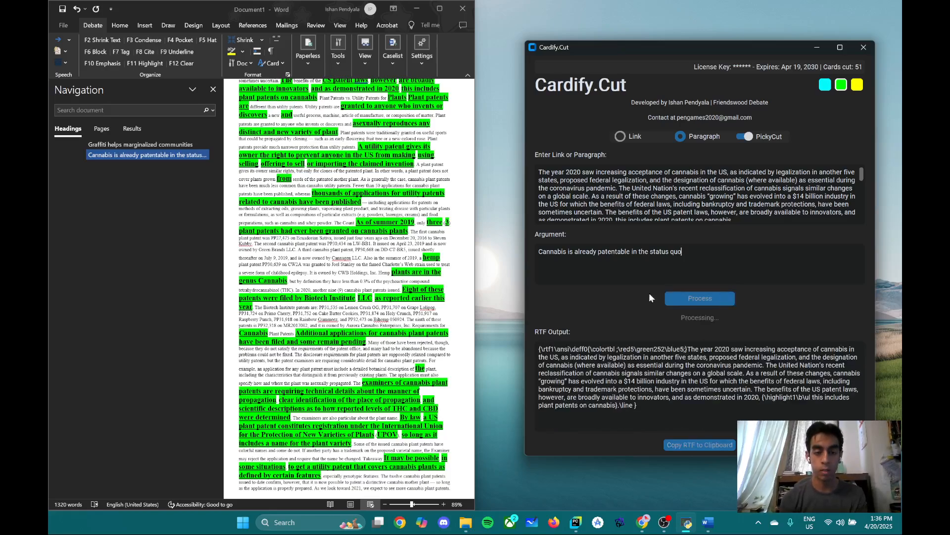
scroll(322, 402, up, 5)
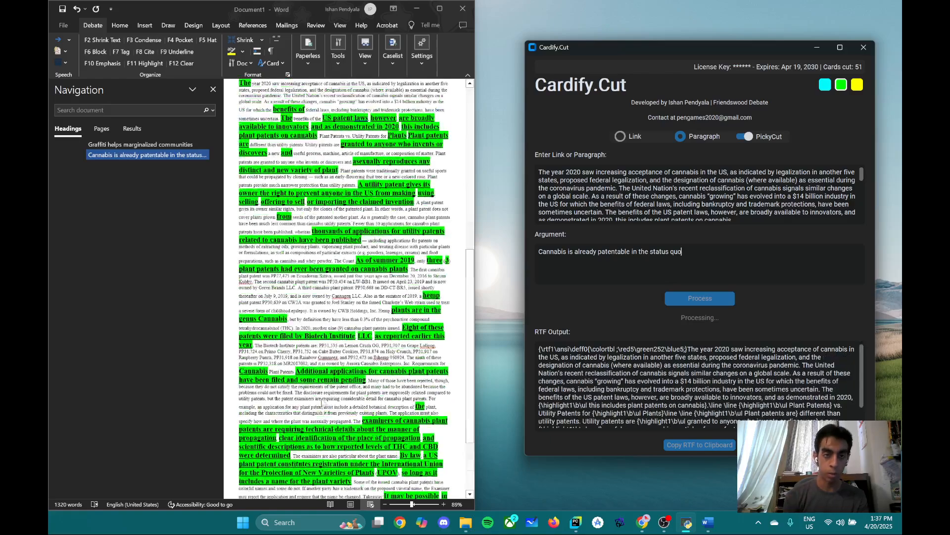
scroll(322, 400, down, 1)
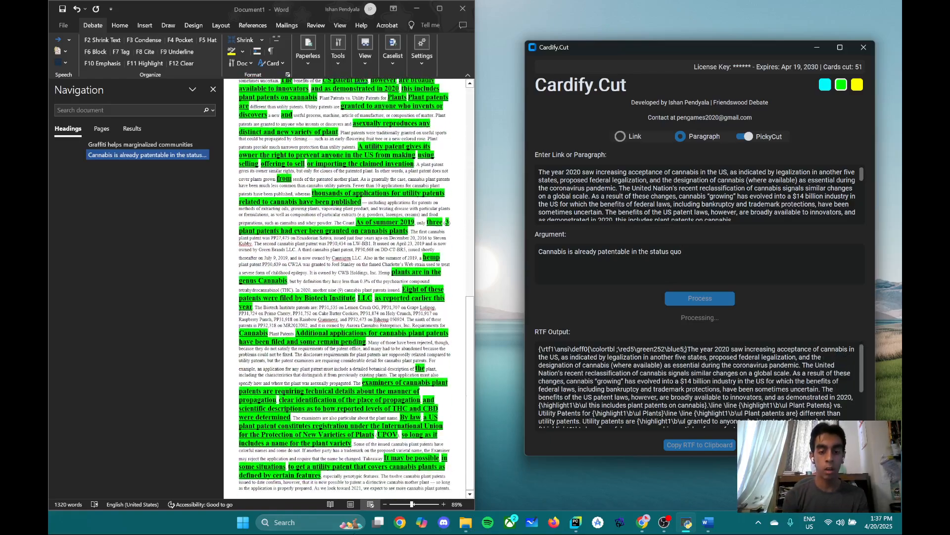
Switch to Word and add the Tag-style heading "Cannabis is already patentable – picky cut" on a new line below the first cannabis card
click(327, 185)
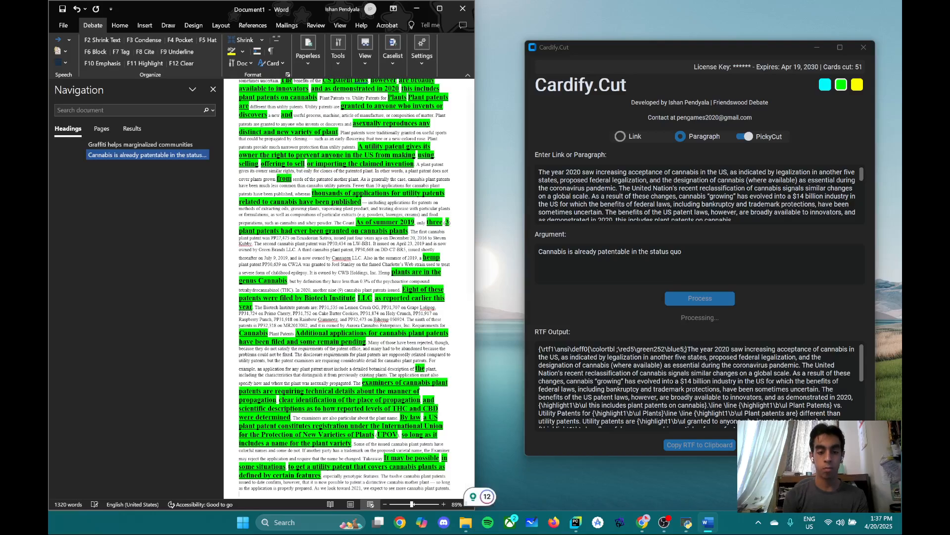
scroll(344, 289, up, 8)
scroll(344, 289, down, 8)
key(Return)
key(F7)
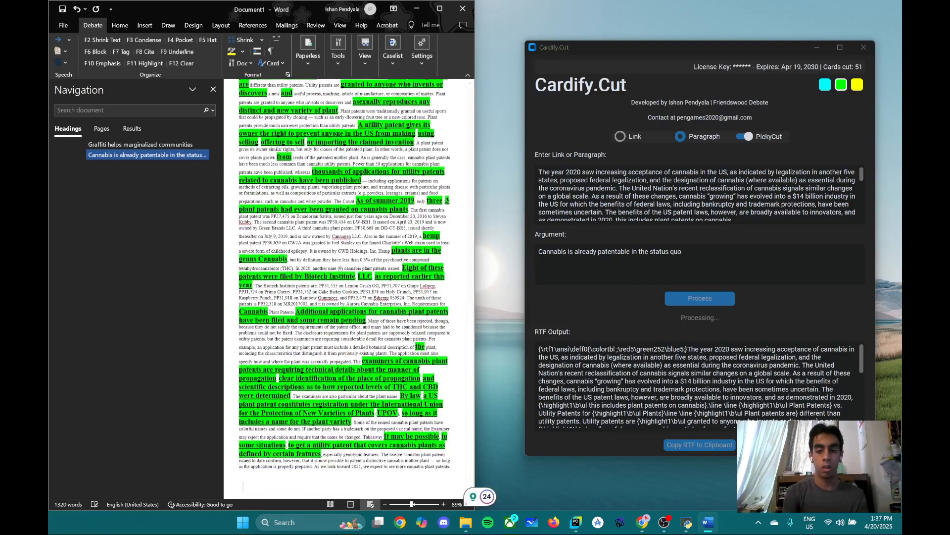
text(Cannabis is alrea)
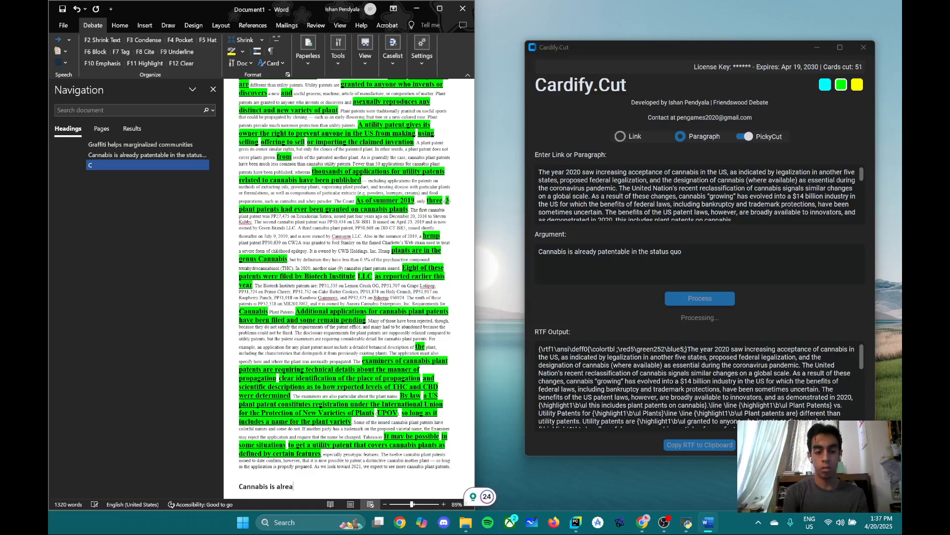
text(dy patentable - pi)
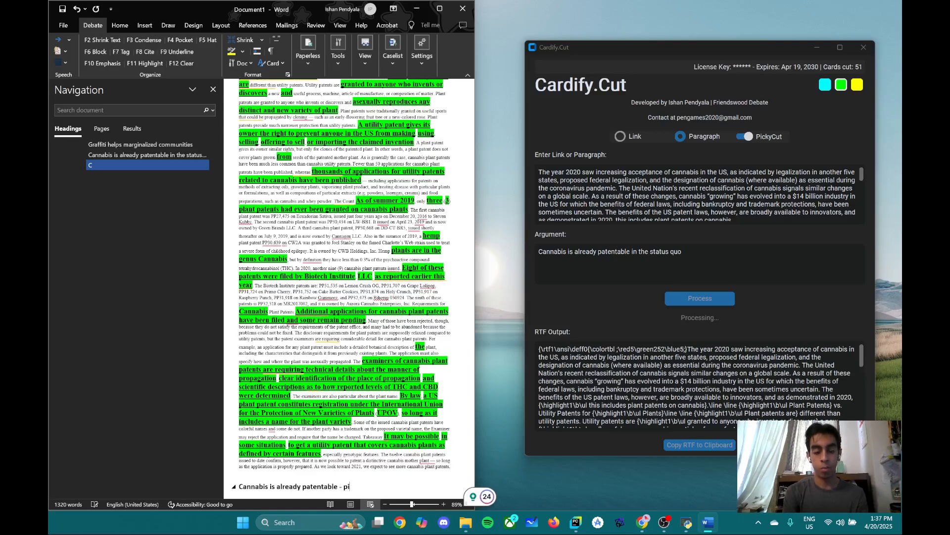
text(cky cut)
Copy the citation from the first cannabis card and paste it under the "picky cut" heading
scroll(344, 289, up, 5)
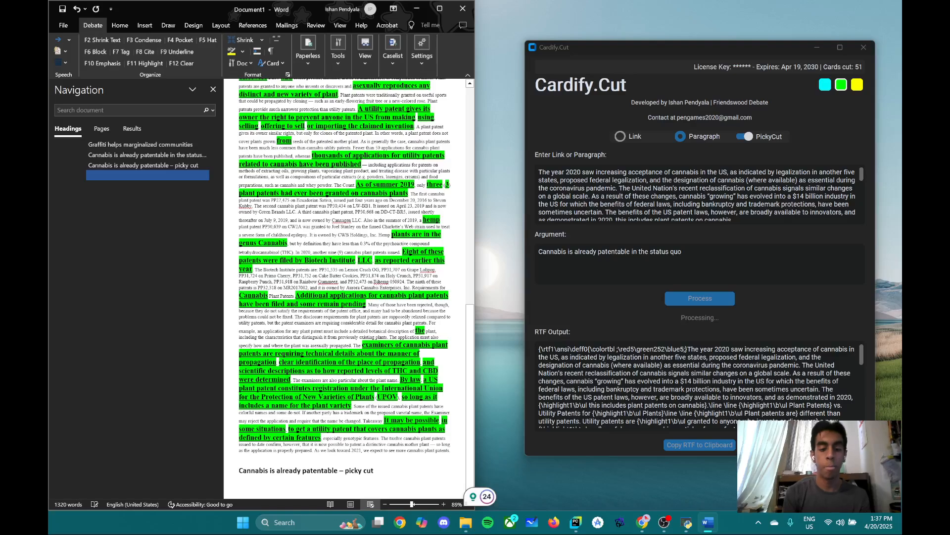
scroll(344, 288, up, 4)
triple_click(292, 343)
key(ctrl+c)
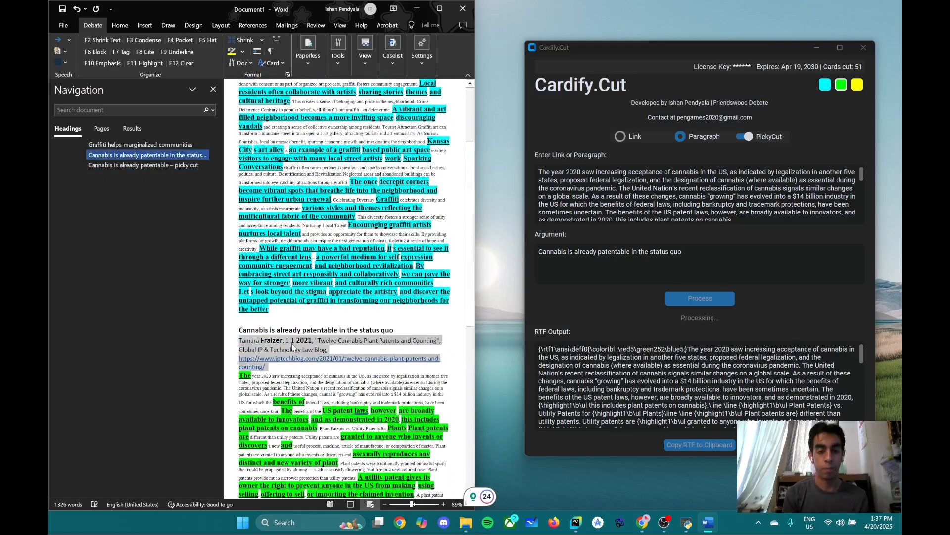
scroll(292, 345, down, 5)
scroll(292, 345, down, 6)
click(278, 490)
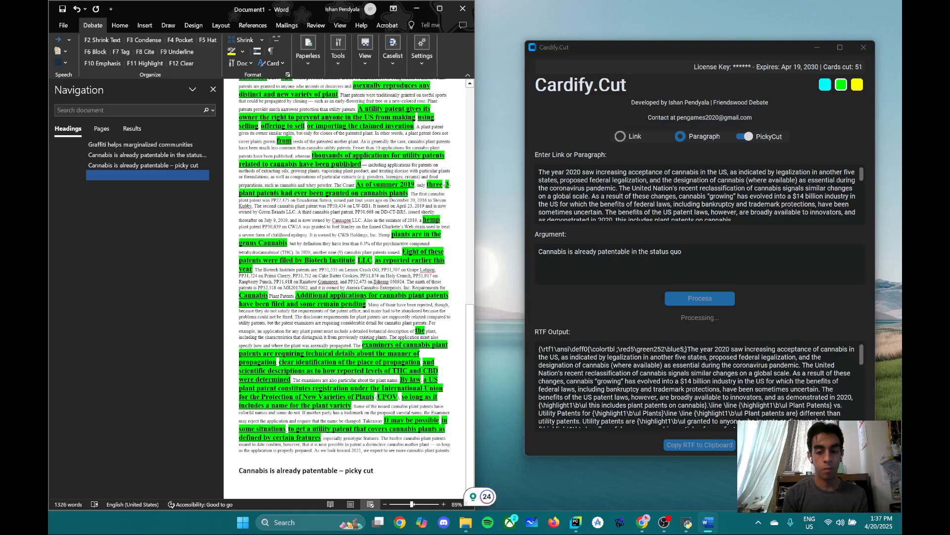
key(Return)
key(ctrl+v)
click(278, 490)
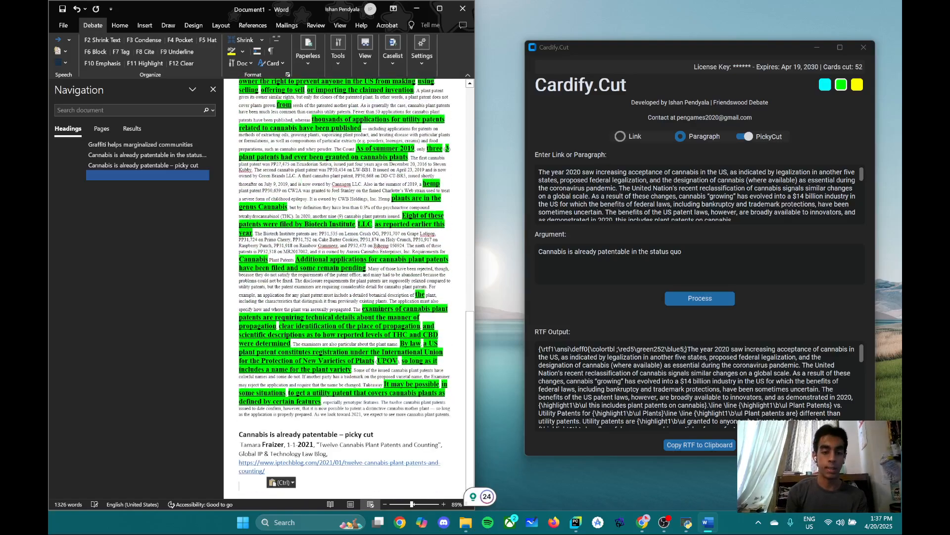
key(ctrl)
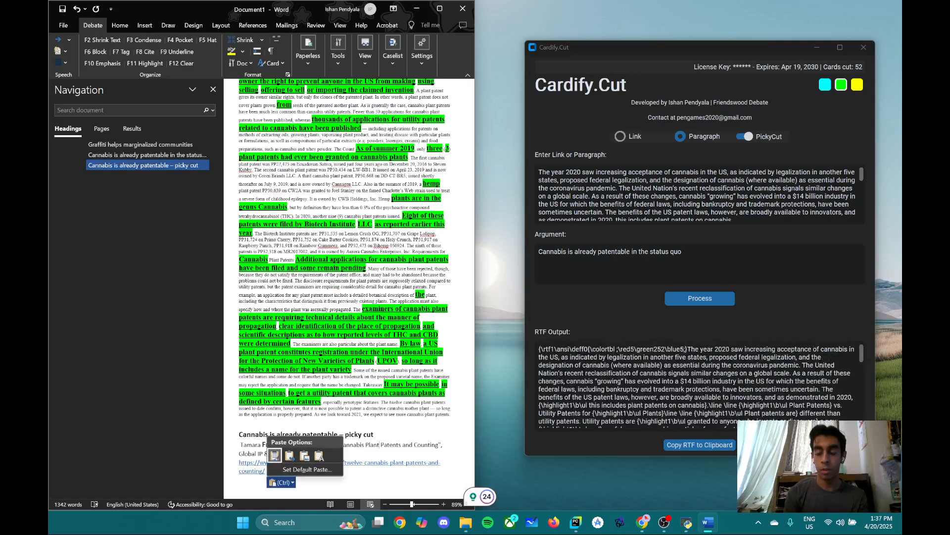
Paste the new RTF output from Cardify.Cut below the picky cut citation in Word, shrinking and condensing the card text
click(721, 445)
click(372, 472)
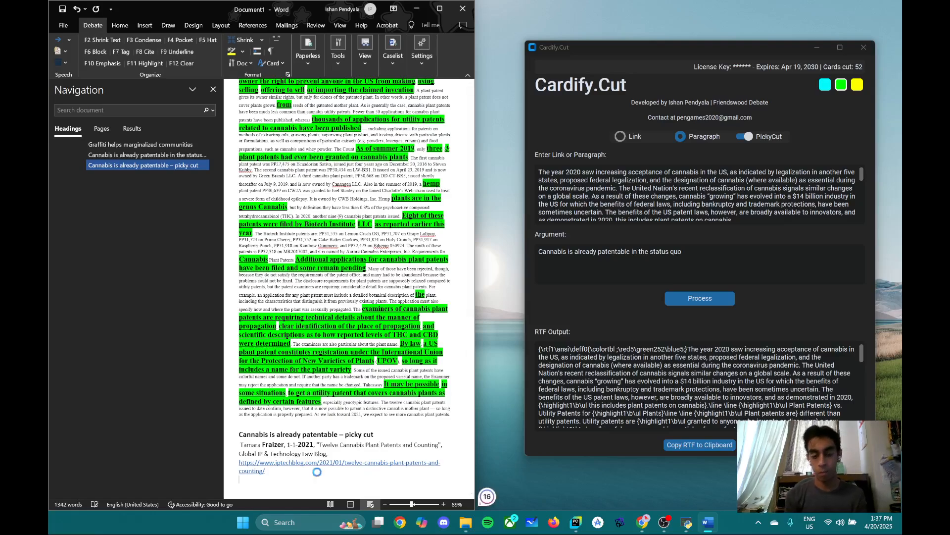
key(ctrl+v)
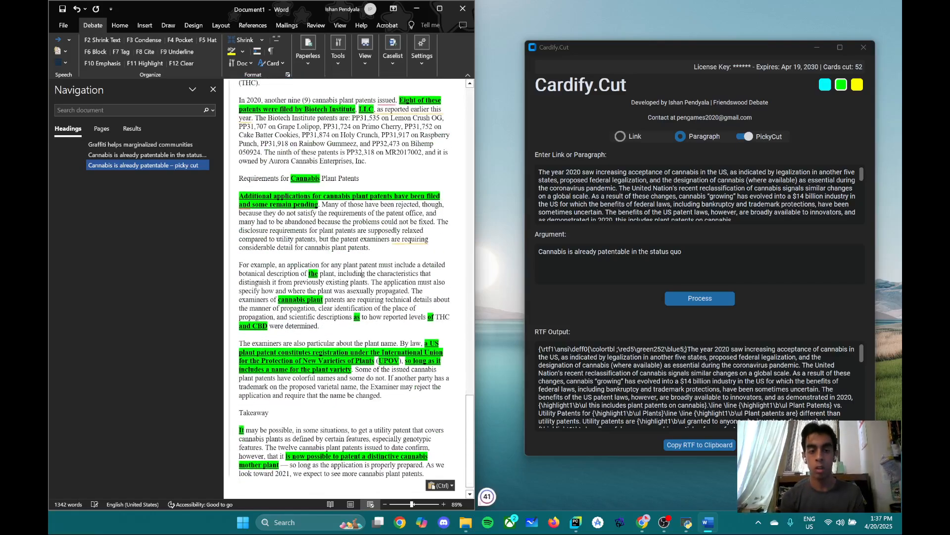
key(F2)
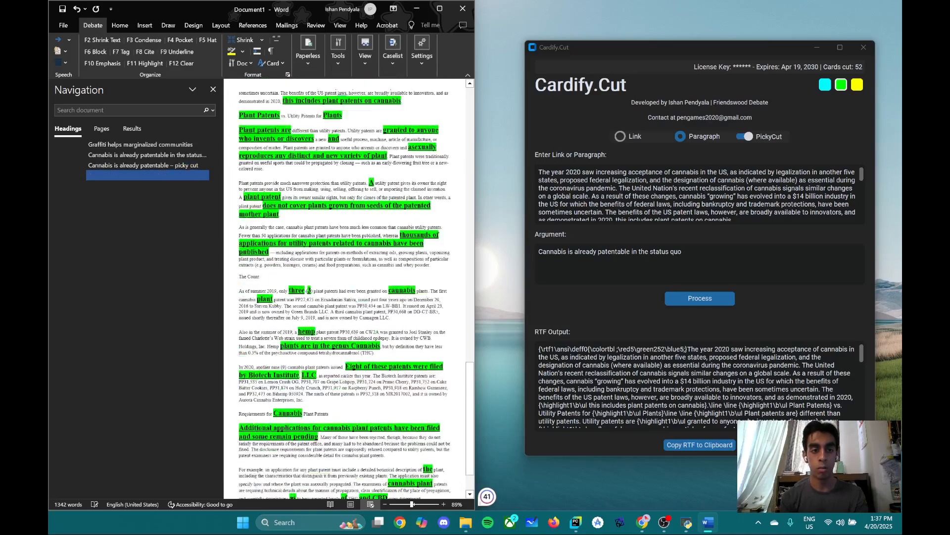
key(F3)
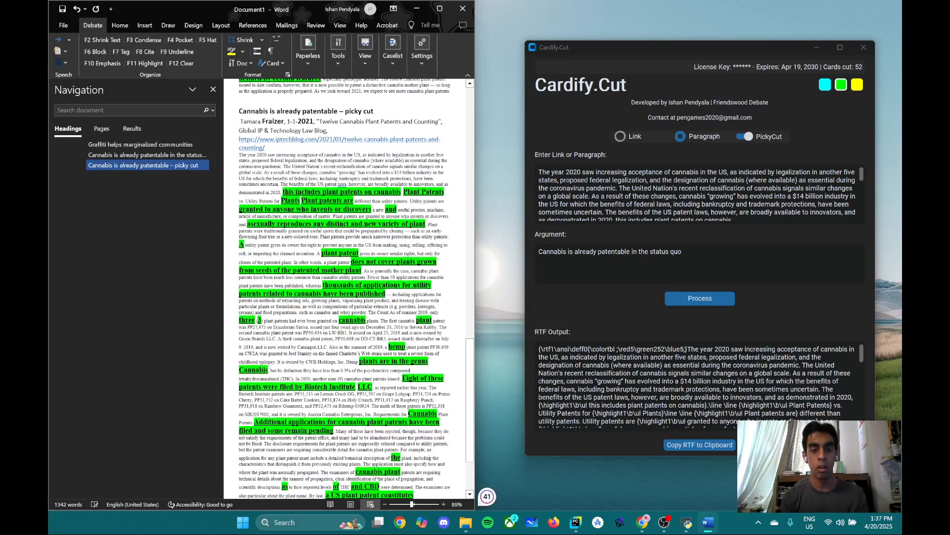
Compare the highlighting in the regular cannabis card with that in the picky cut card
scroll(346, 287, up, 5)
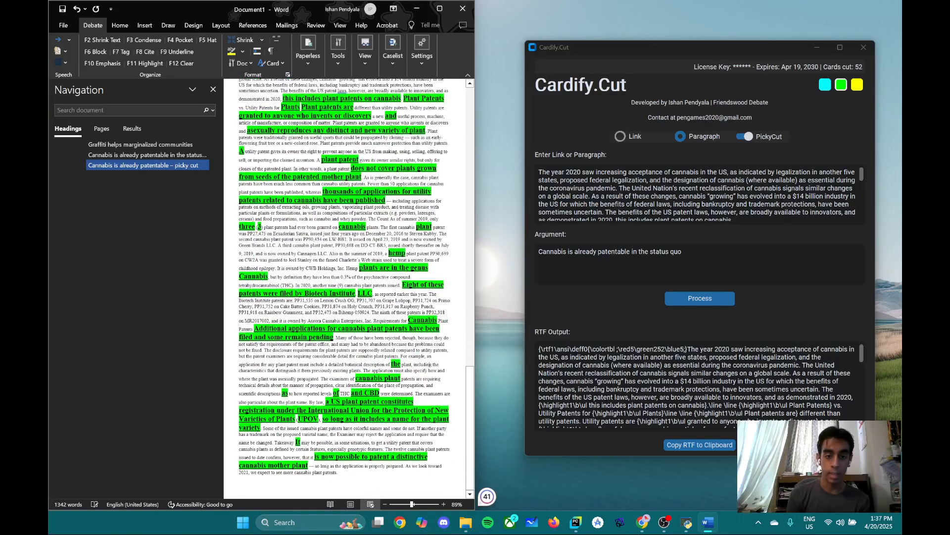
scroll(346, 287, up, 11)
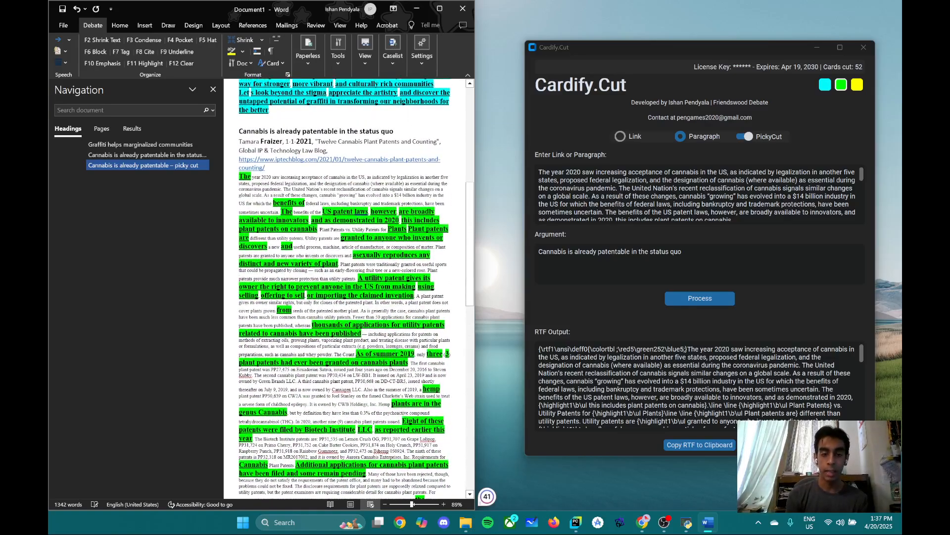
scroll(346, 287, down, 8)
scroll(347, 287, down, 10)
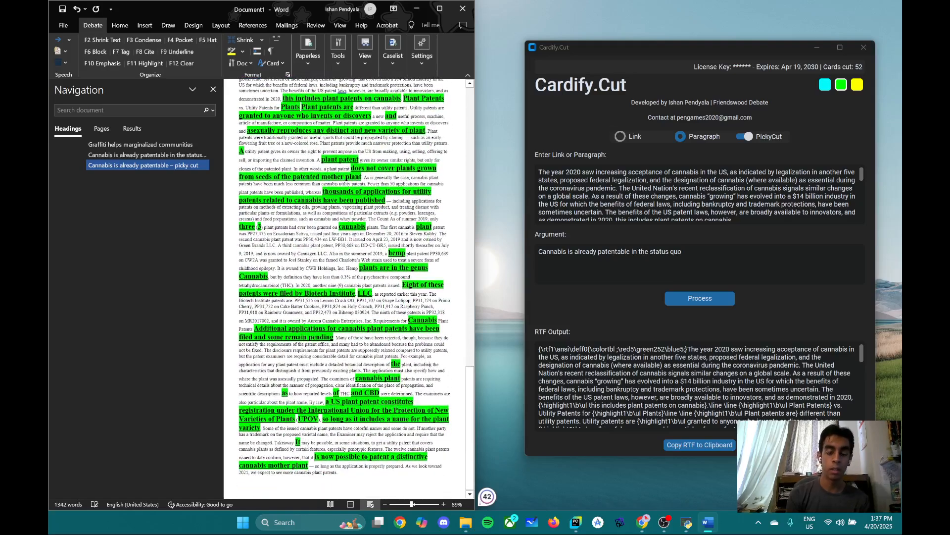
scroll(347, 287, up, 9)
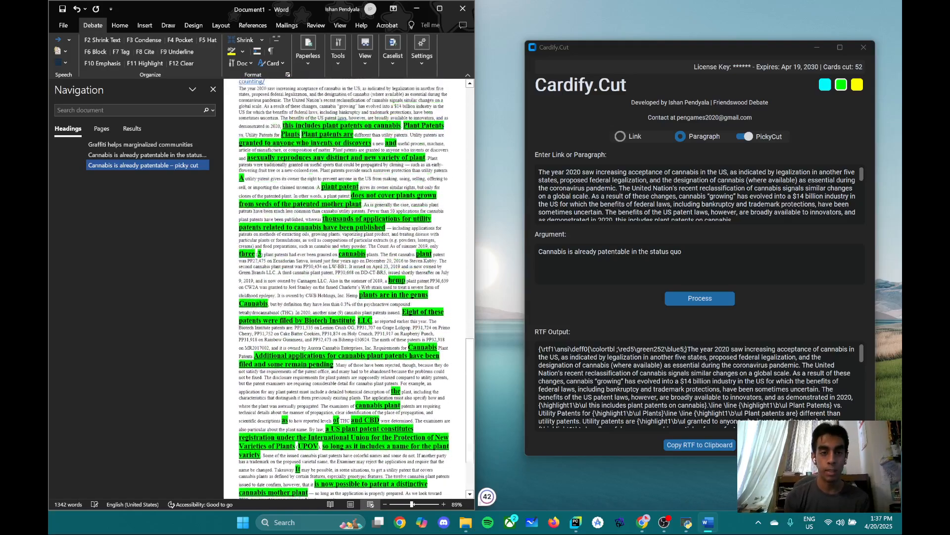
scroll(346, 287, up, 10)
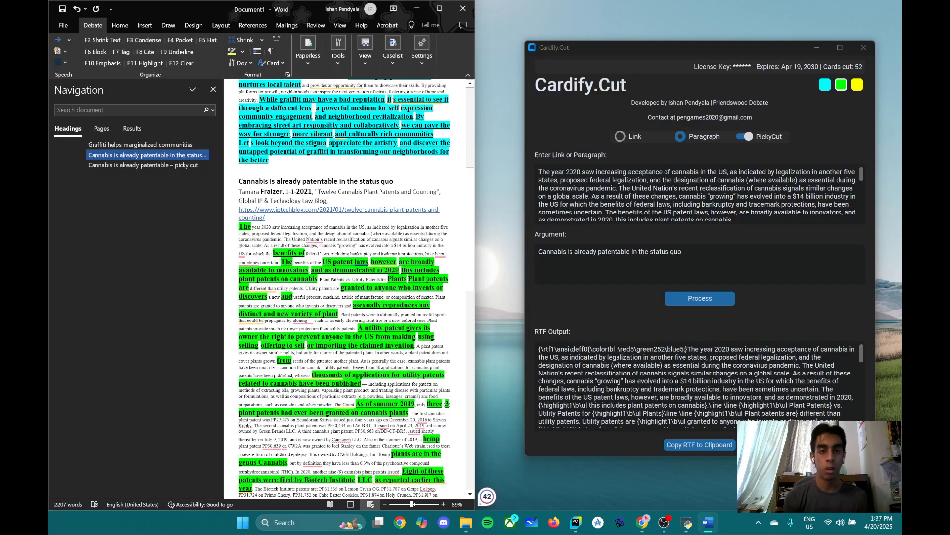
scroll(347, 287, down, 15)
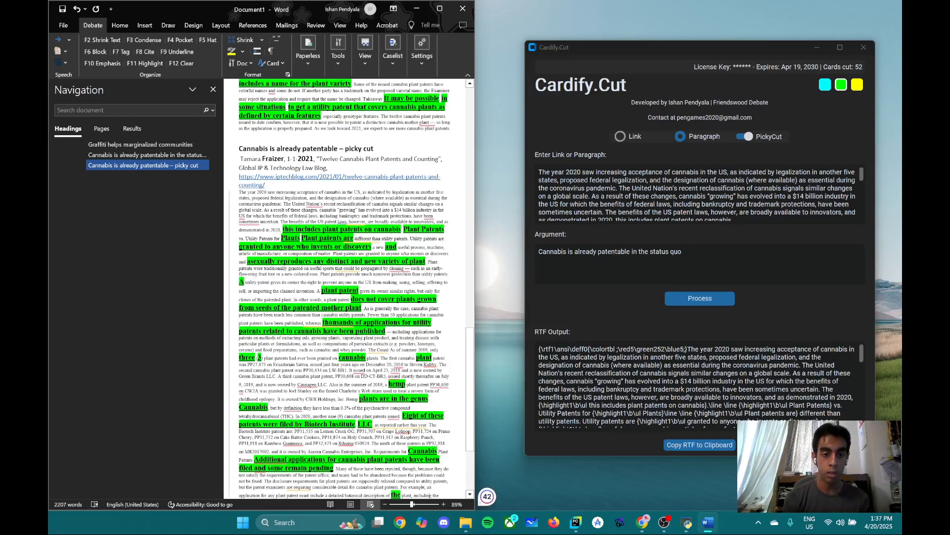
scroll(347, 287, down, 2)
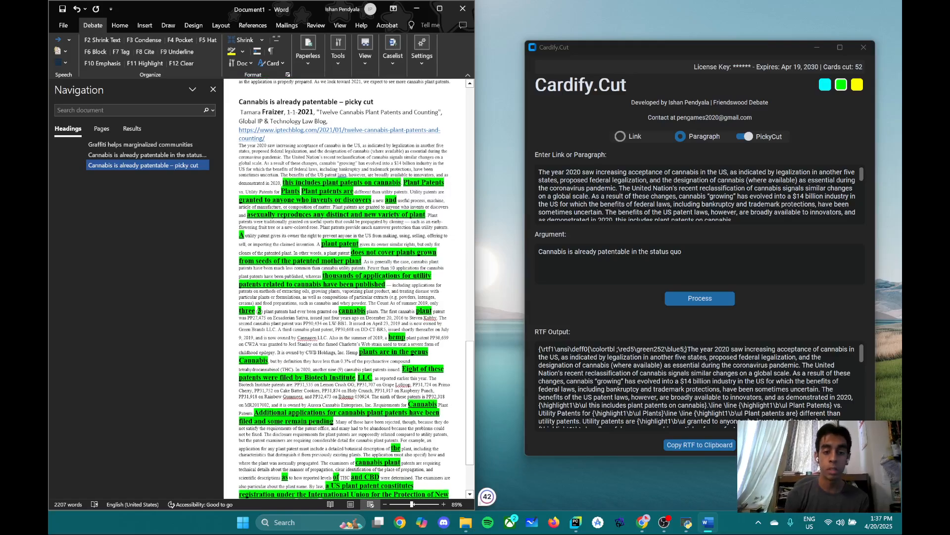
scroll(345, 287, down, 4)
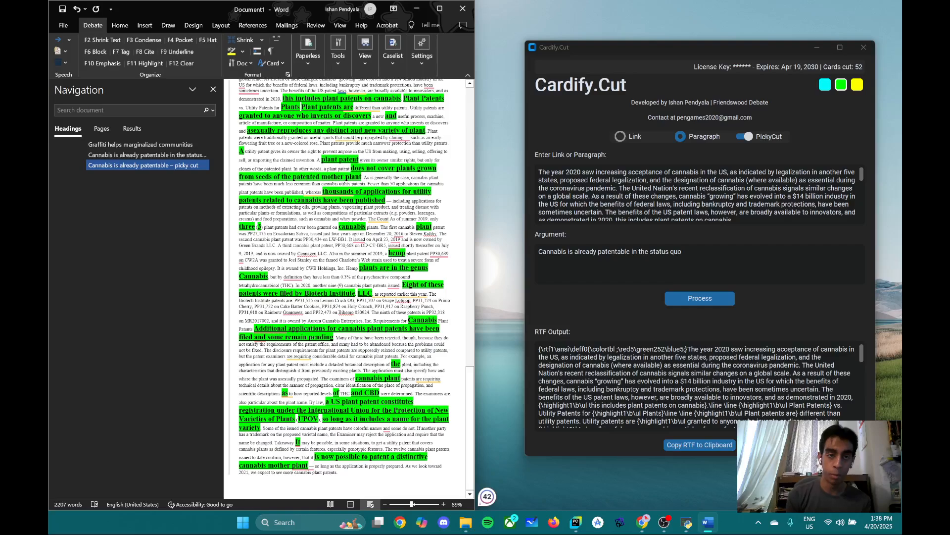
scroll(345, 287, up, 10)
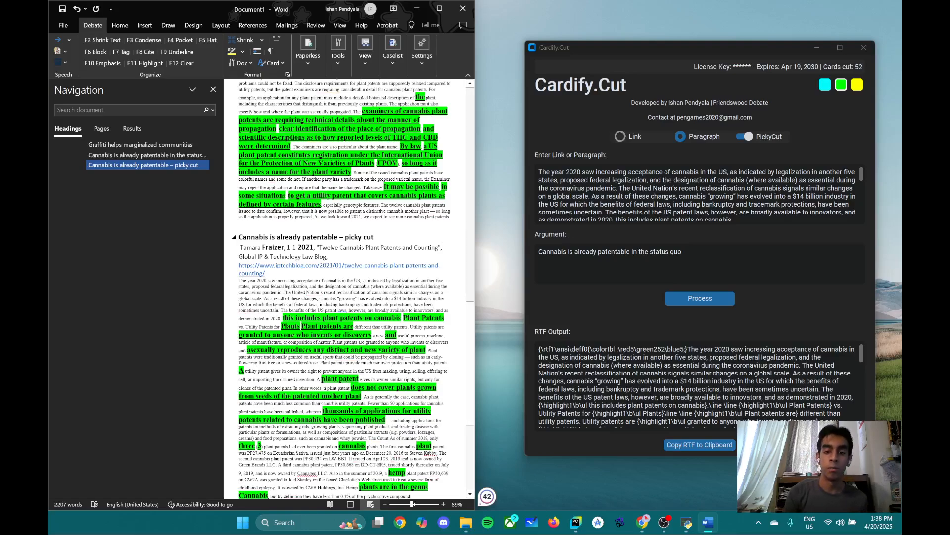
scroll(344, 287, down, 9)
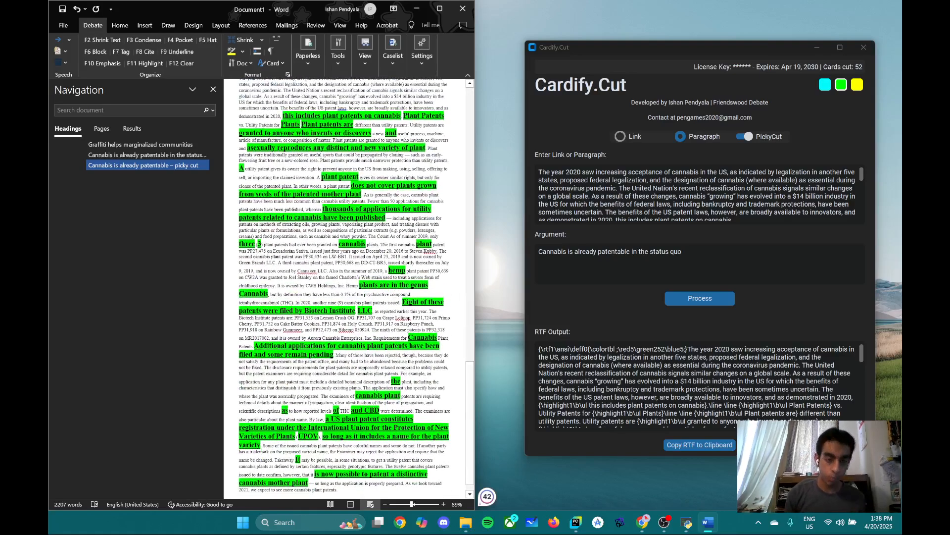